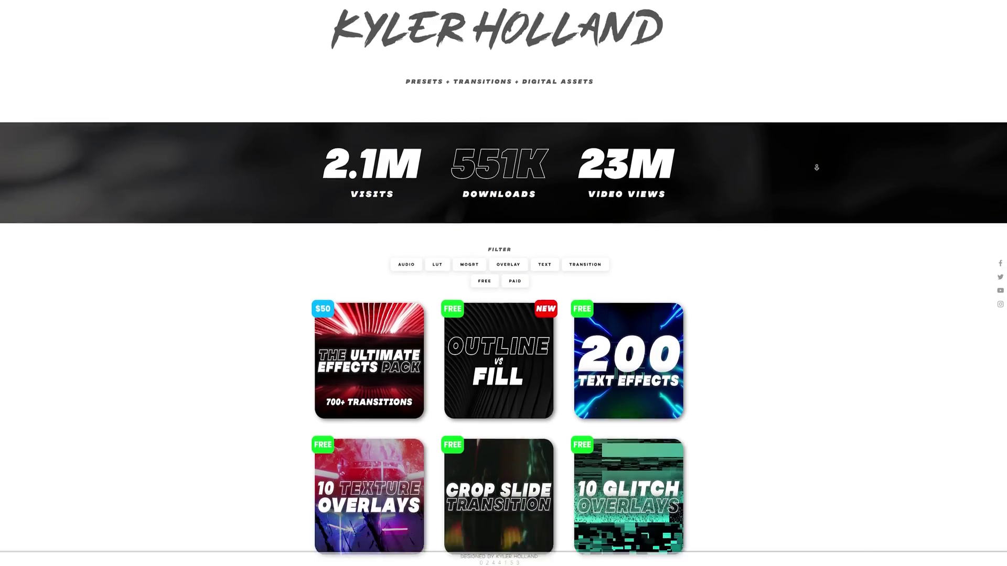
Open the Outline vs Fill MOGRT product page, highlight the $3 support line, and follow the free-download link
scroll(816, 167, down, 1)
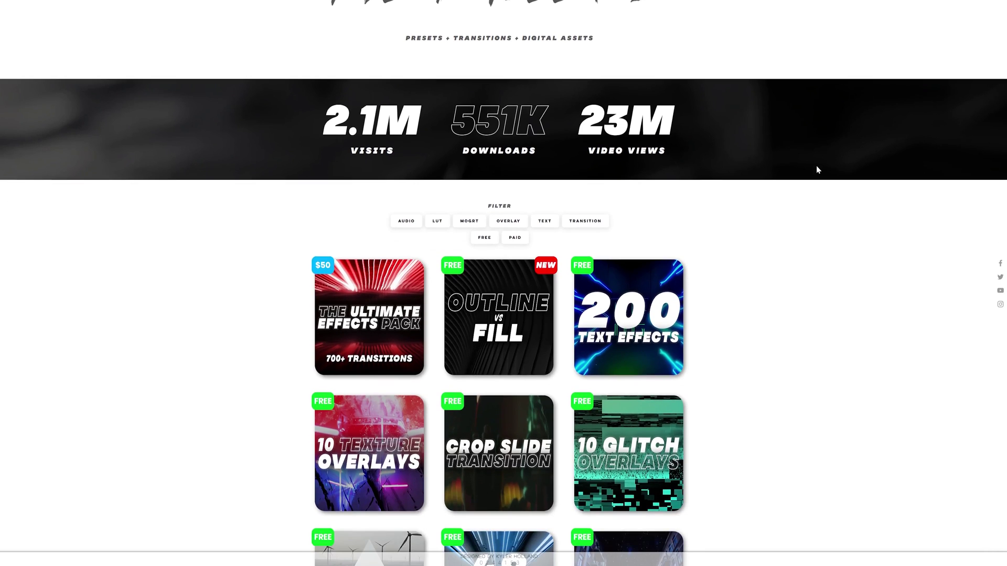
click(499, 325)
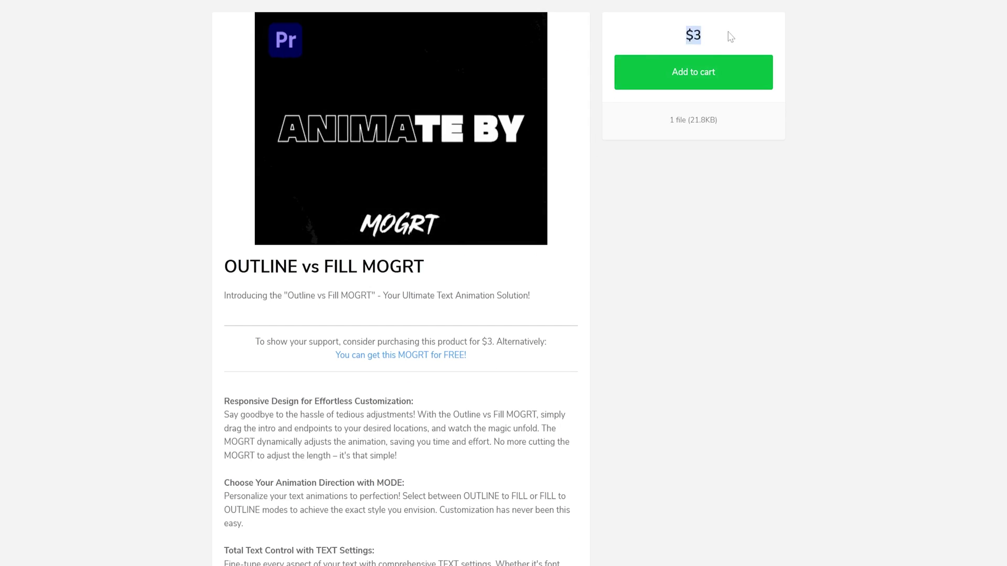
drag(304, 341, 533, 342)
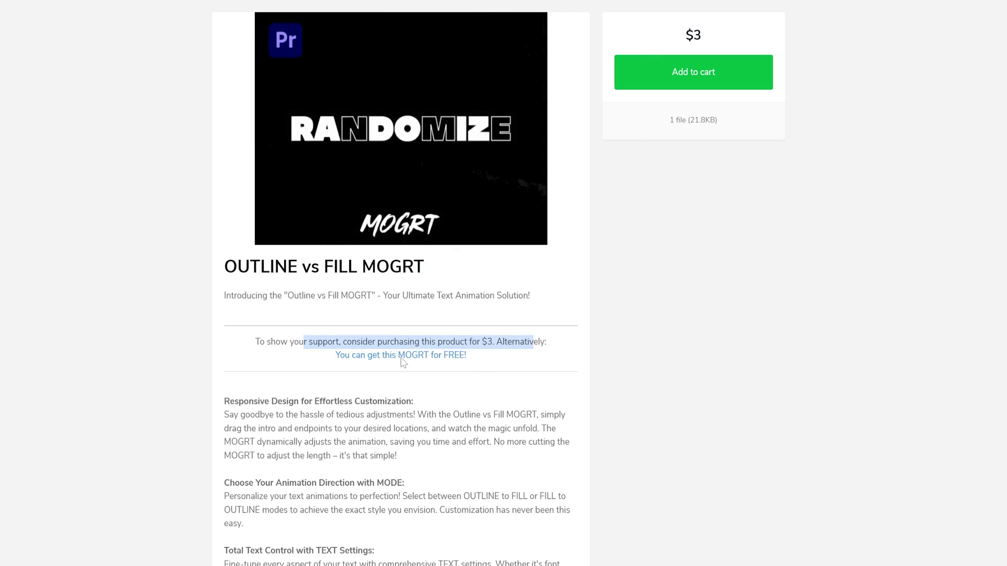
click(380, 358)
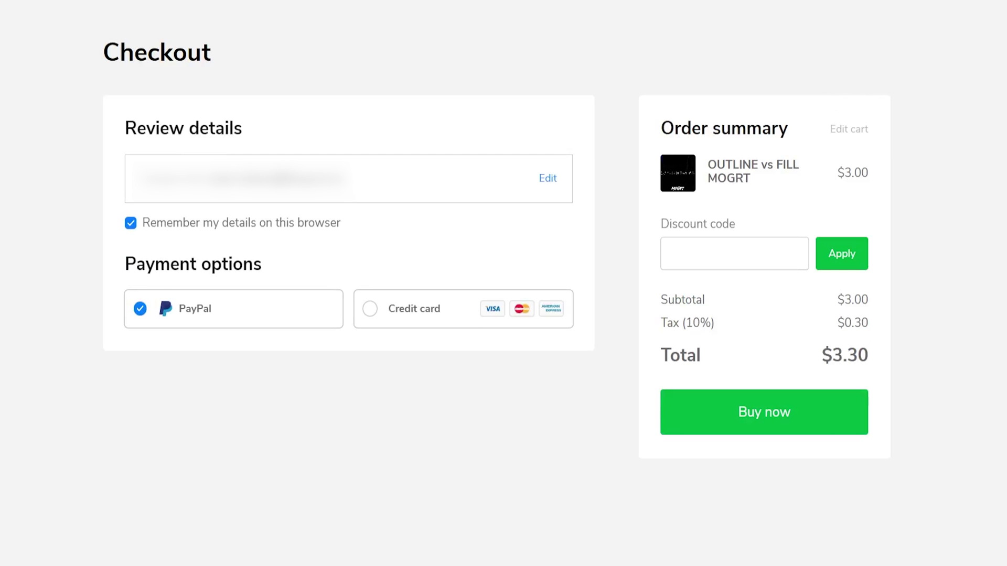
Choose PayPal as the payment option at checkout and apply the discount
click(369, 326)
click(206, 327)
click(835, 260)
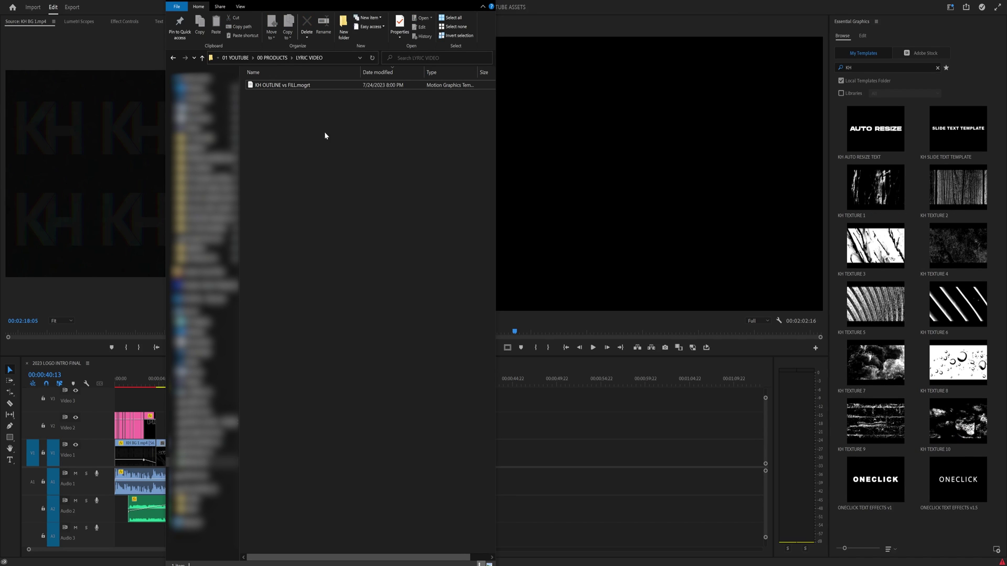
Install KH OUTLINE vs FILL.mogrt from the LYRIC VIDEO folder into the Essential Graphics templates
click(309, 86)
click(852, 111)
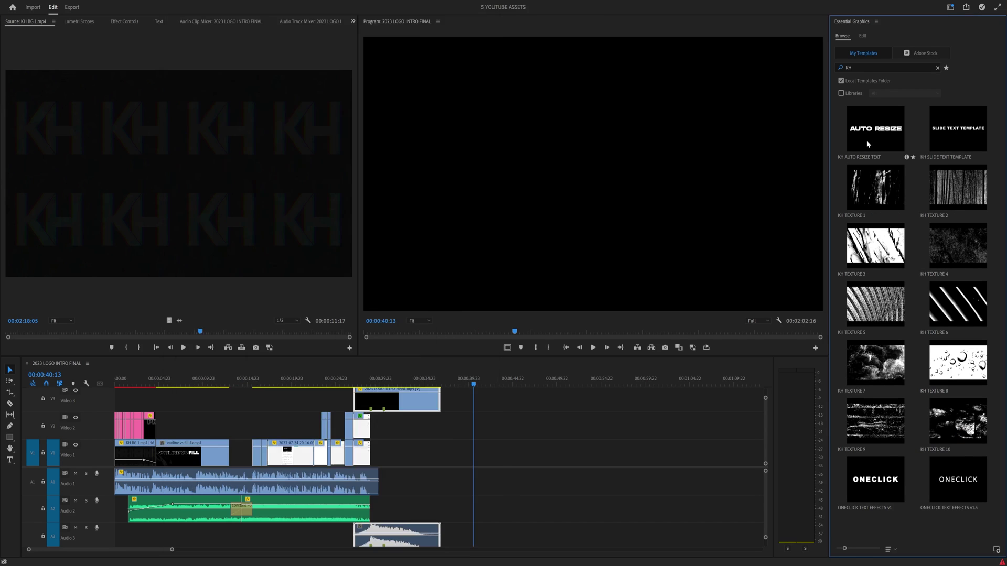
click(949, 9)
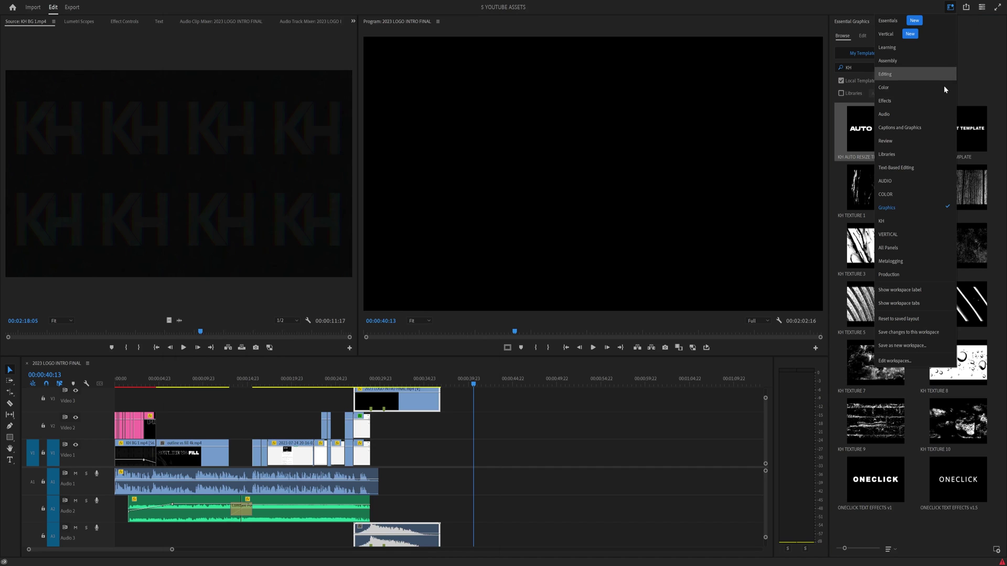
click(976, 97)
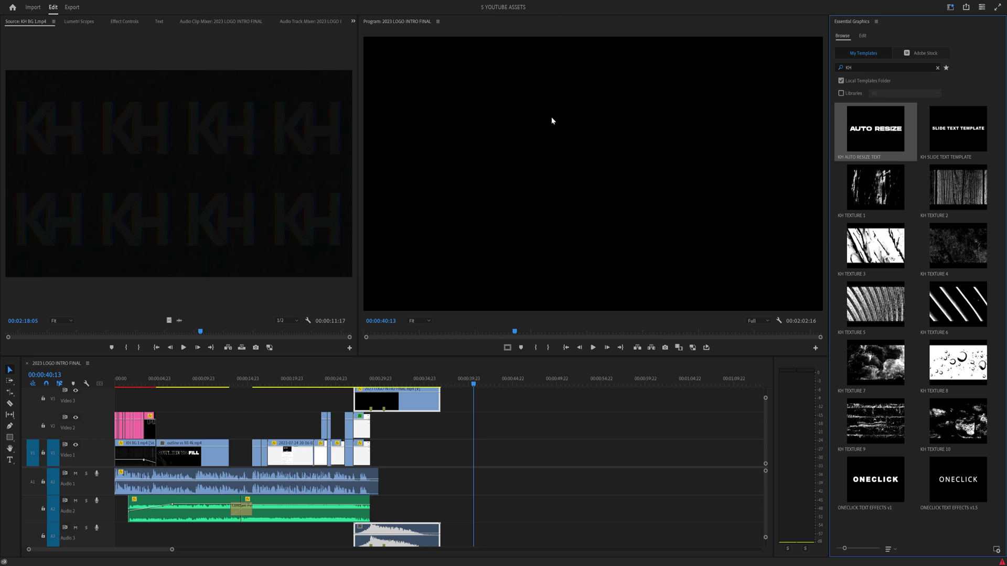
key(alt+Tab)
drag(279, 93, 885, 173)
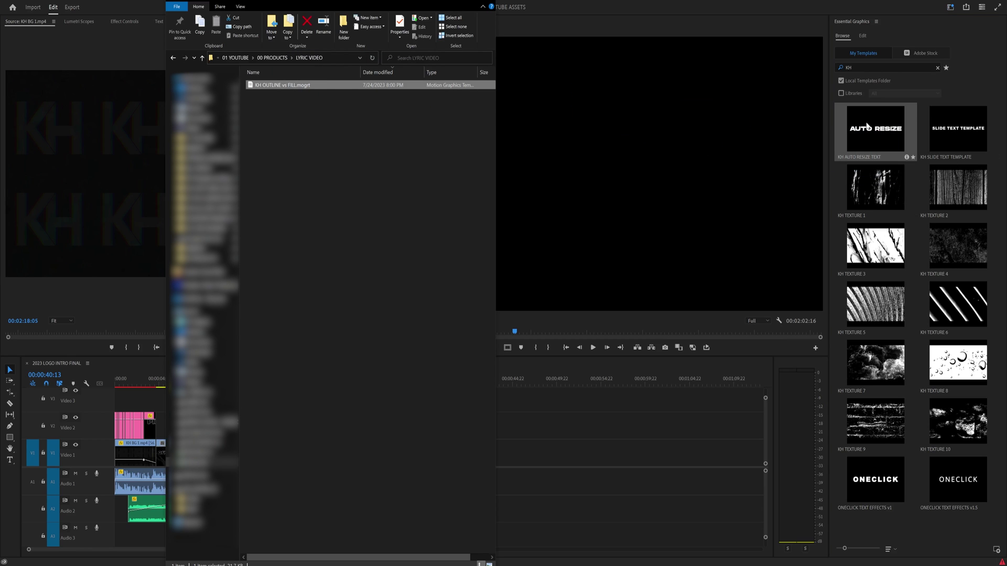
click(503, 1)
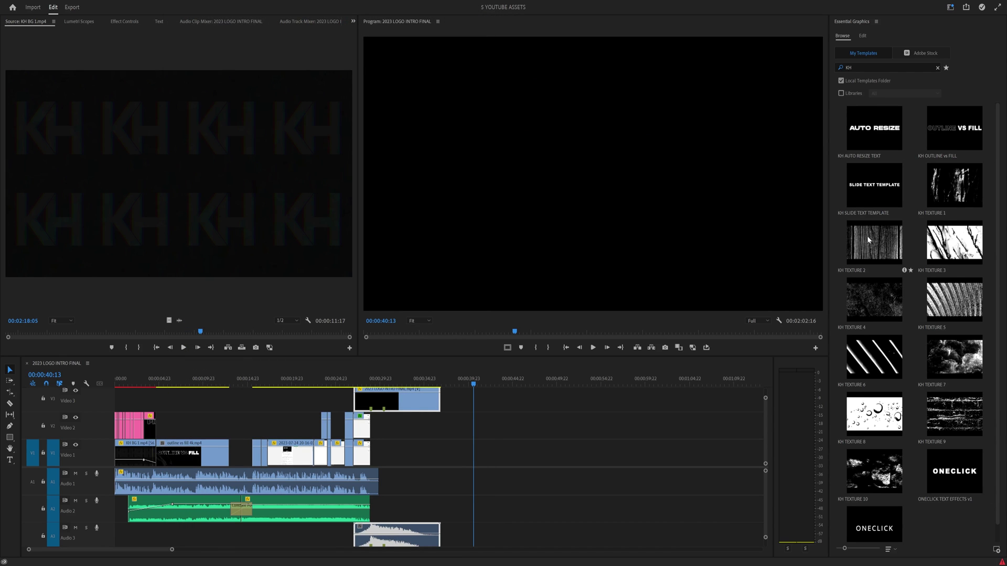
Search the templates for KH and place KH OUTLINE vs FILL on track Video 1 at 00:00:40:13
click(860, 68)
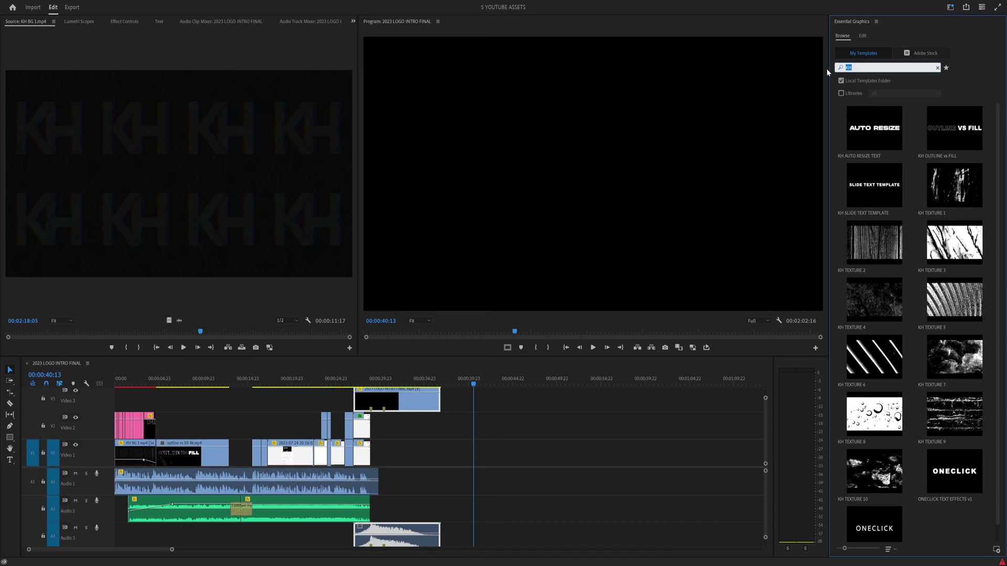
key(Return)
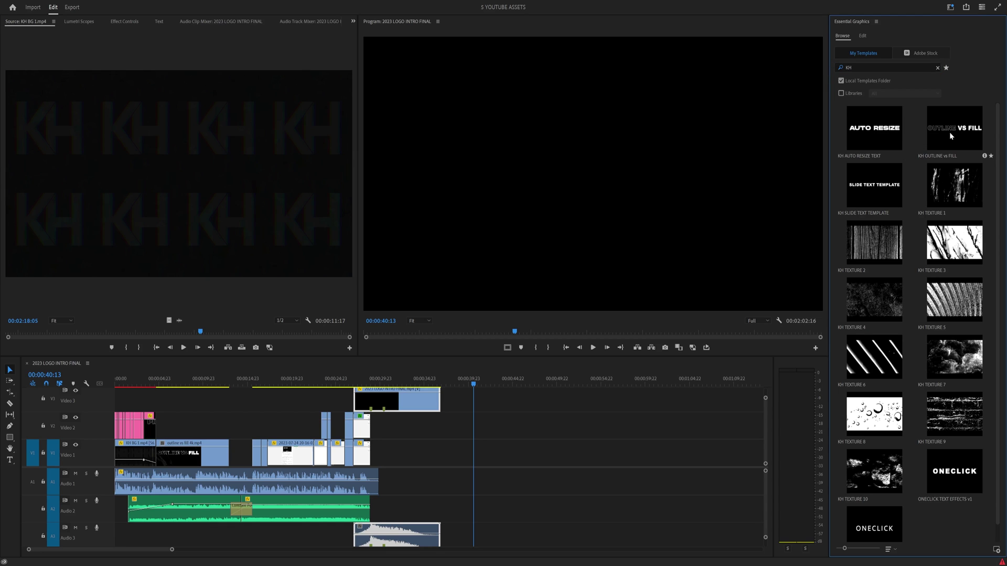
drag(952, 132, 478, 451)
key(=)
key(=)
key(=)
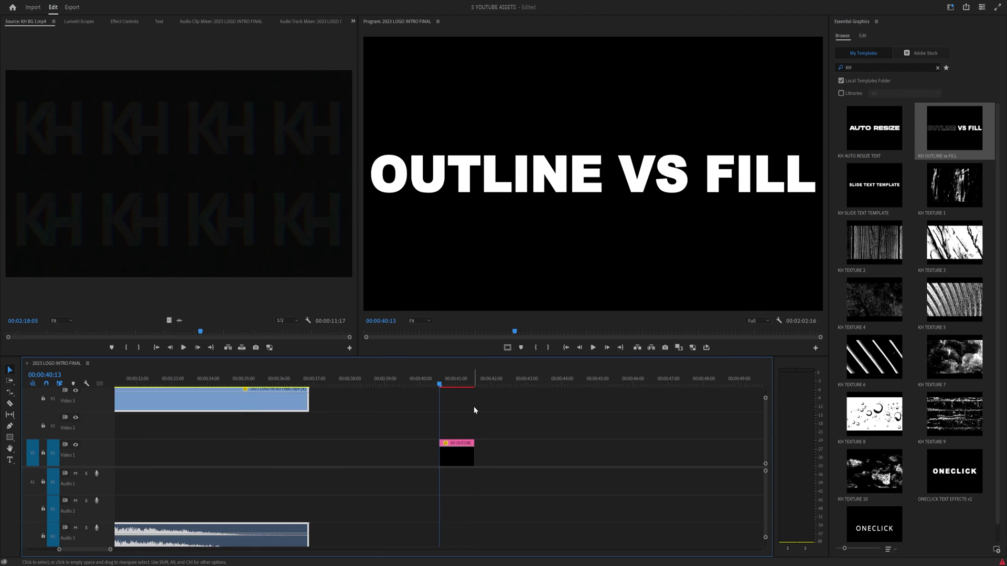
Play the OUTLINE vs FILL clip and return the playhead to just before its start
key(space)
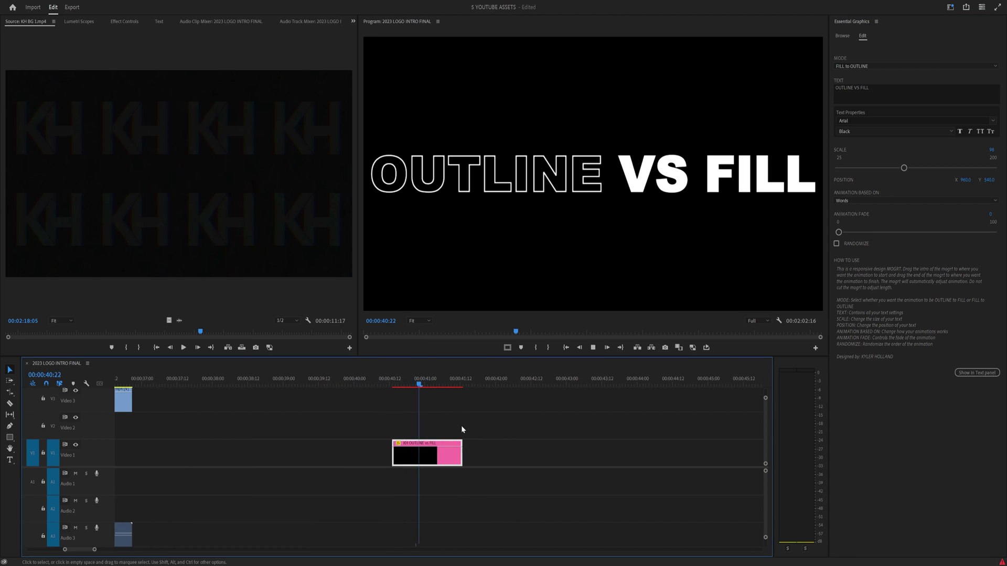
click(390, 383)
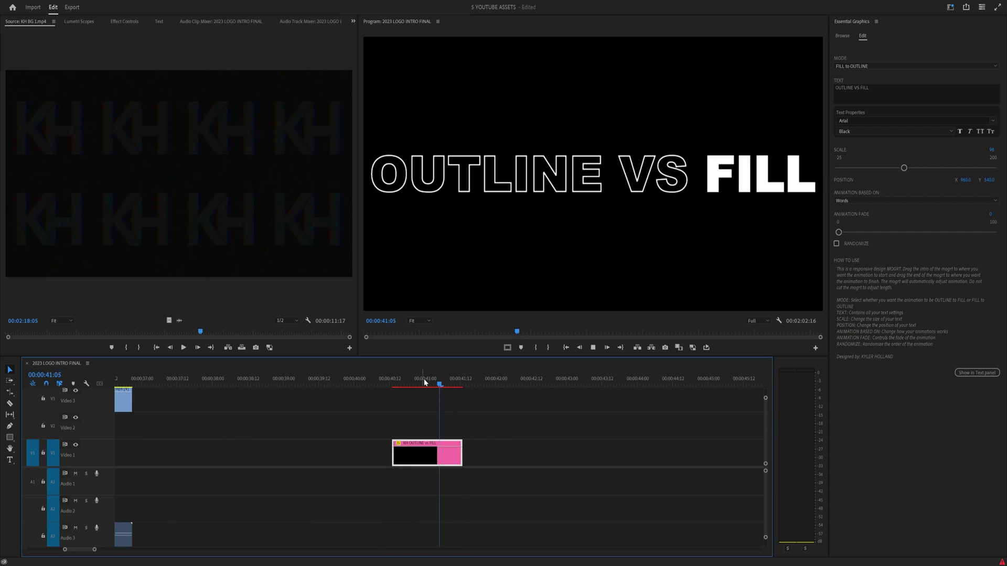
key(space)
drag(393, 380, 380, 383)
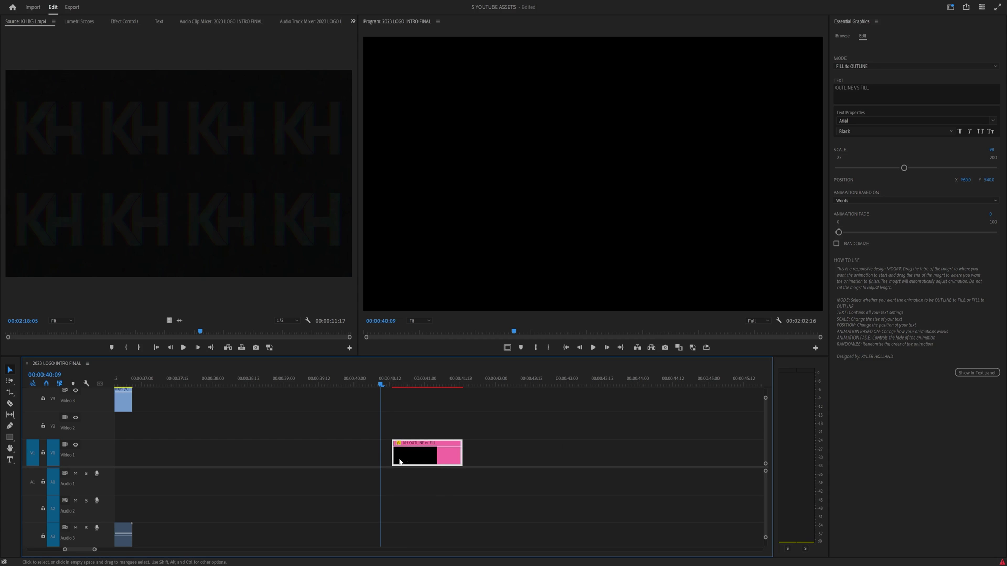
Extend the clip's start to about 00:00:38:21 and its end to about 00:00:43:23, previewing the stretched animation
drag(393, 454, 274, 454)
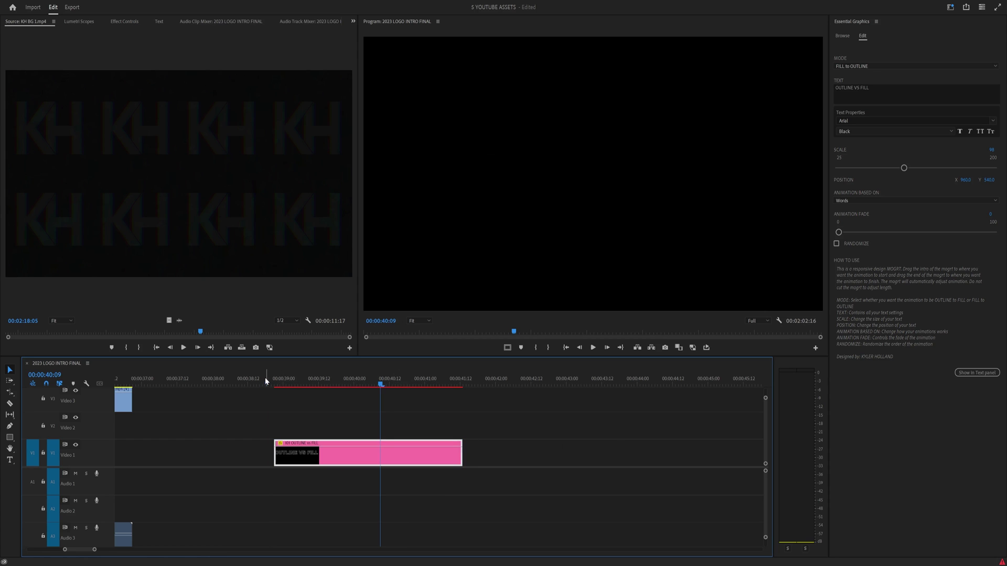
click(266, 378)
key(space)
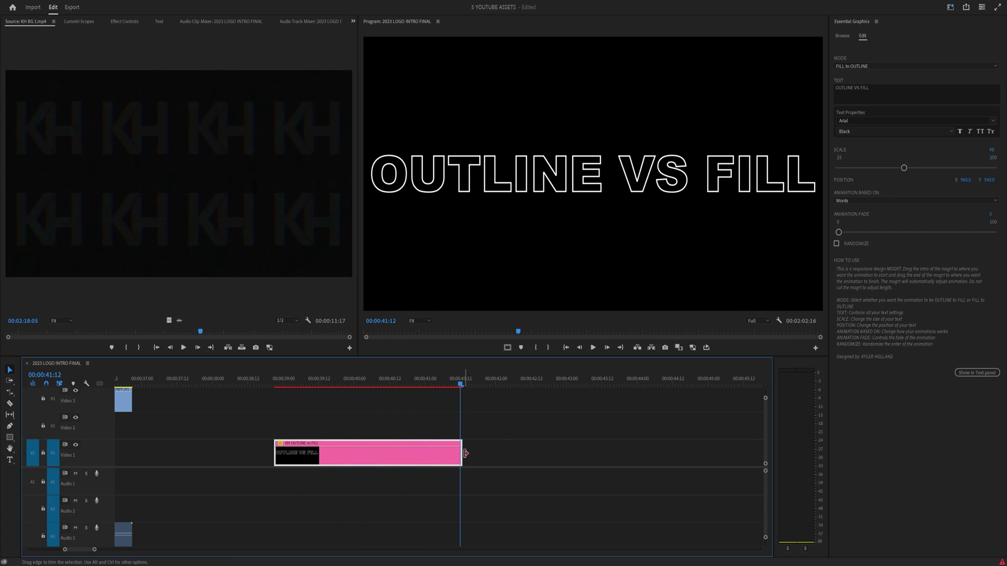
drag(466, 453, 633, 453)
click(302, 379)
key(space)
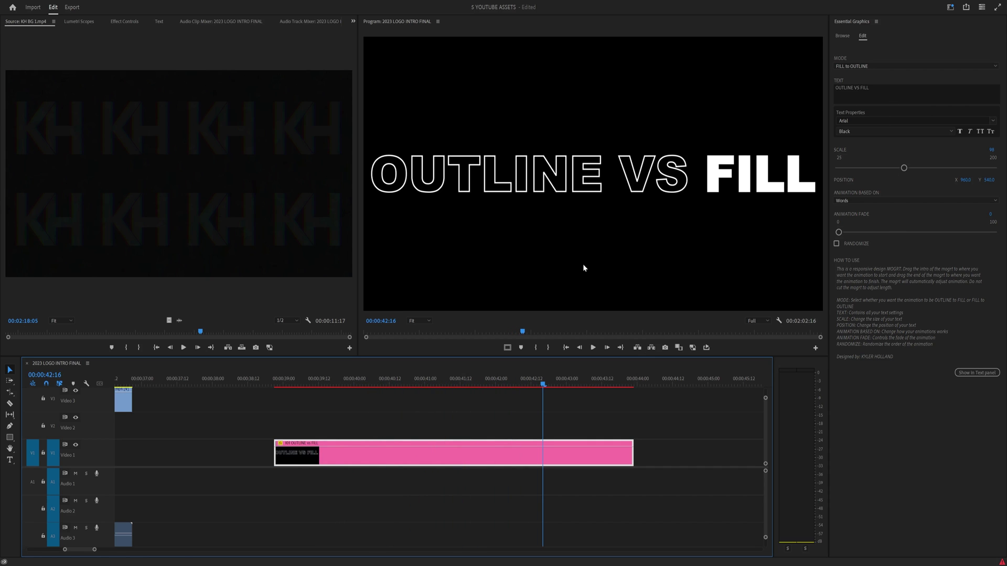
Try the OUTLINE to FILL mode on the clip and check the animation near its start
click(863, 121)
key(Escape)
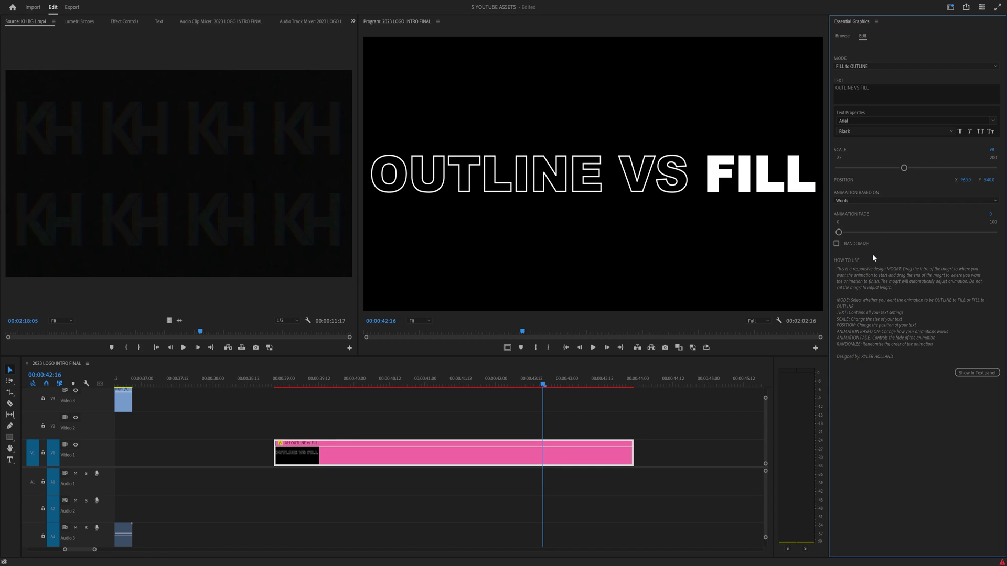
click(848, 67)
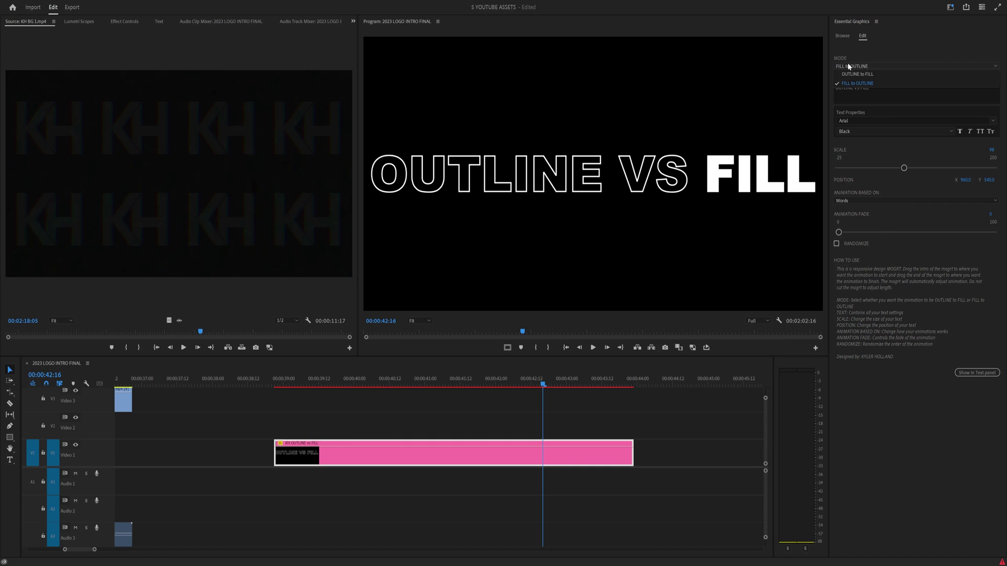
click(879, 74)
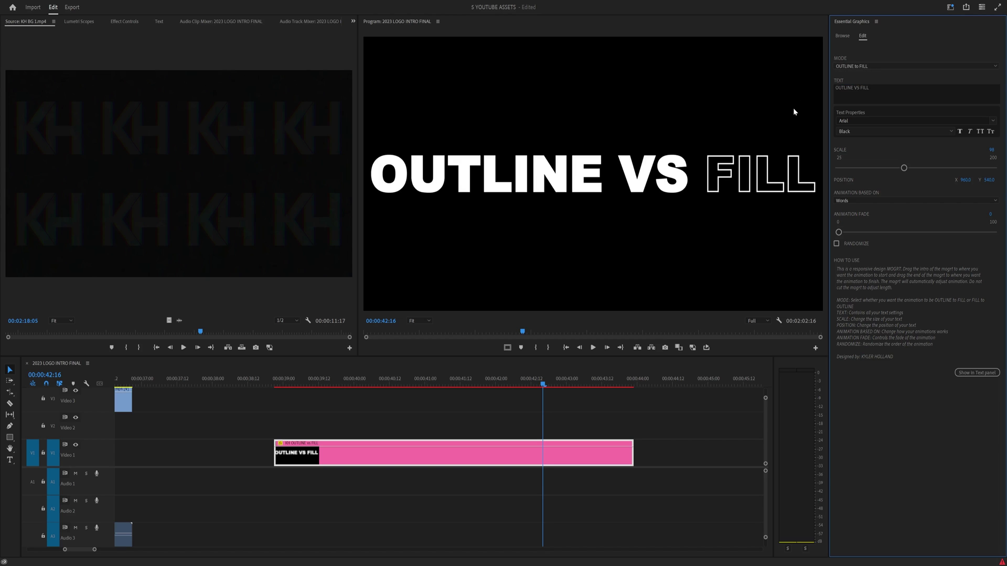
click(281, 382)
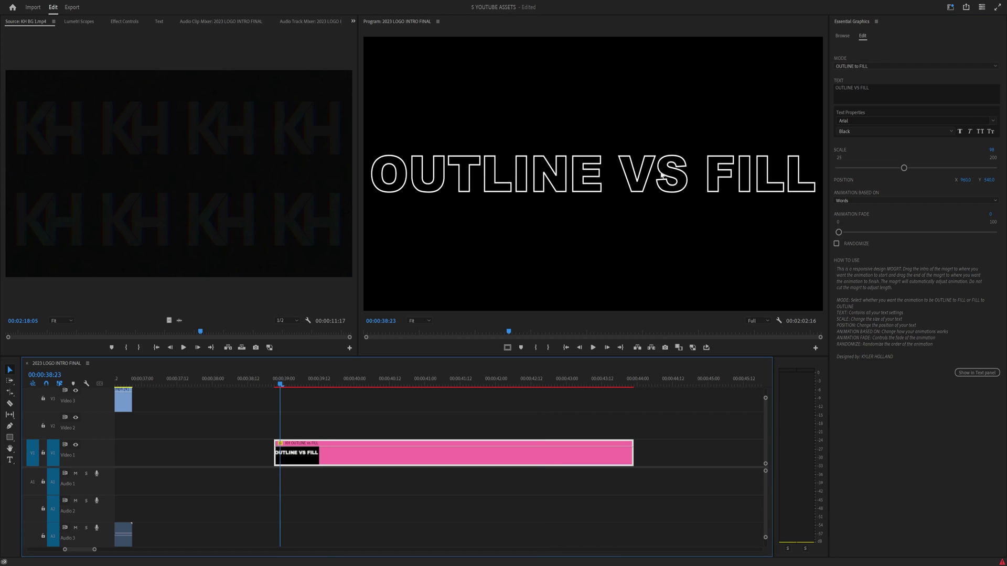
mouse_move(282, 382)
mouse_down()
mouse_move(606, 383)
mouse_move(290, 388)
mouse_up()
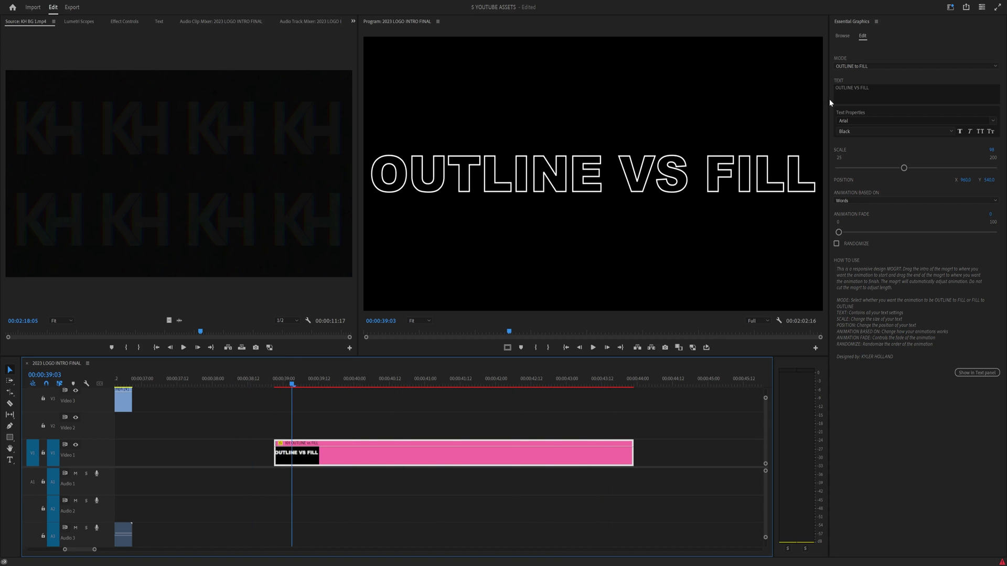
Restore the clip's mode to FILL to OUTLINE and check the frame at 00:00:39:02
click(860, 67)
click(860, 83)
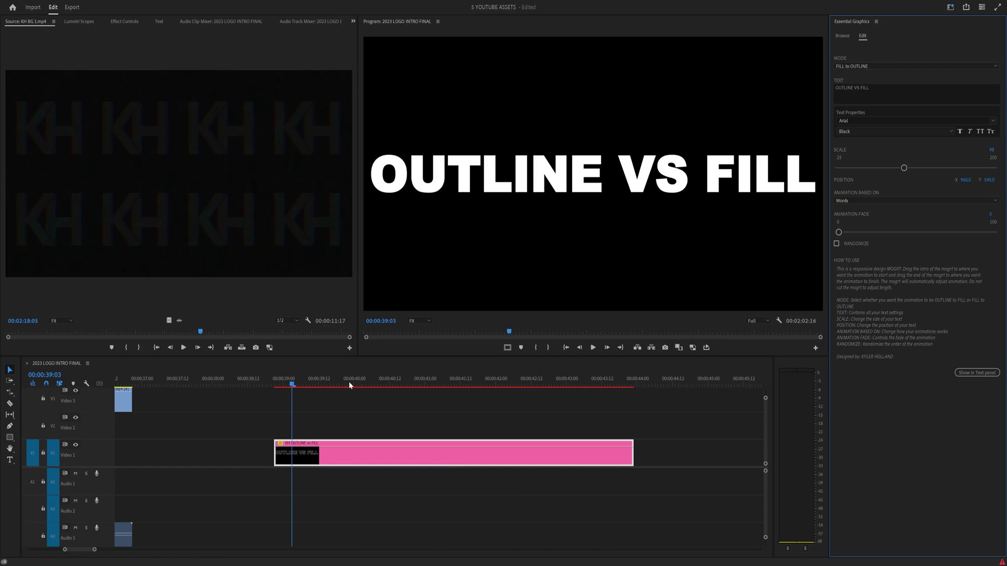
mouse_move(288, 382)
mouse_down()
mouse_move(596, 368)
mouse_move(289, 379)
mouse_up()
Replace the template text with the creator's full name in capitals and reduce its scale to about 92
click(893, 95)
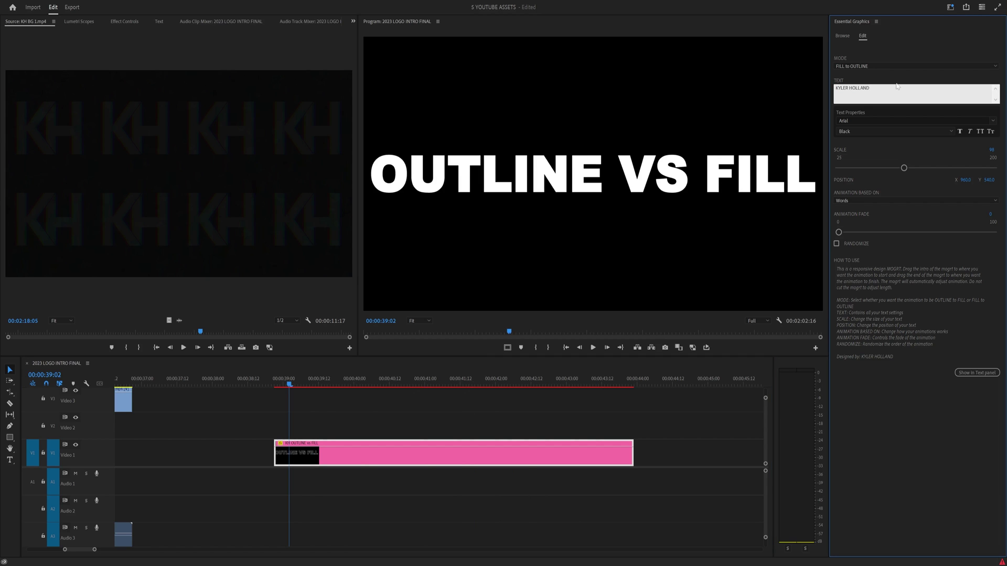
click(888, 78)
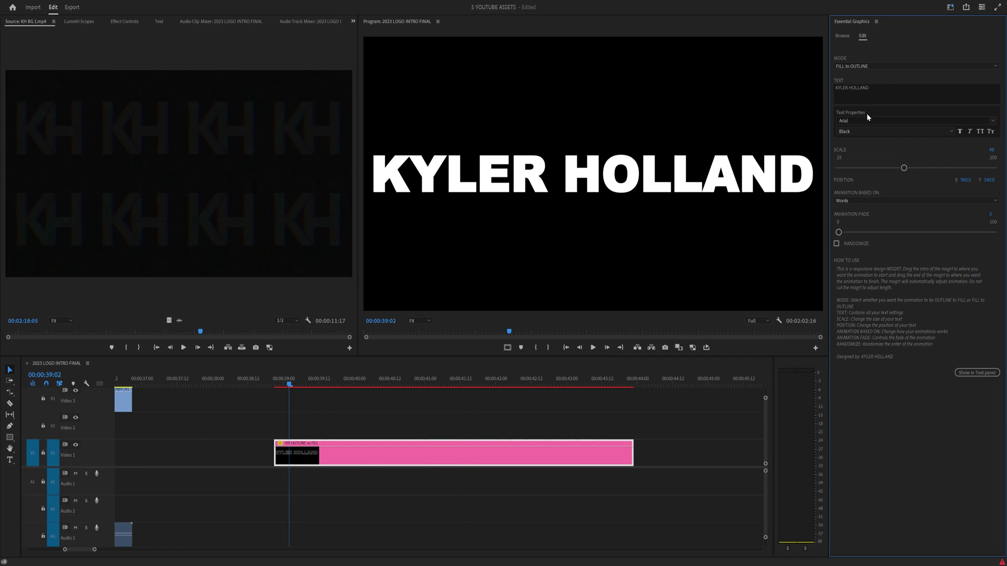
drag(885, 167, 897, 167)
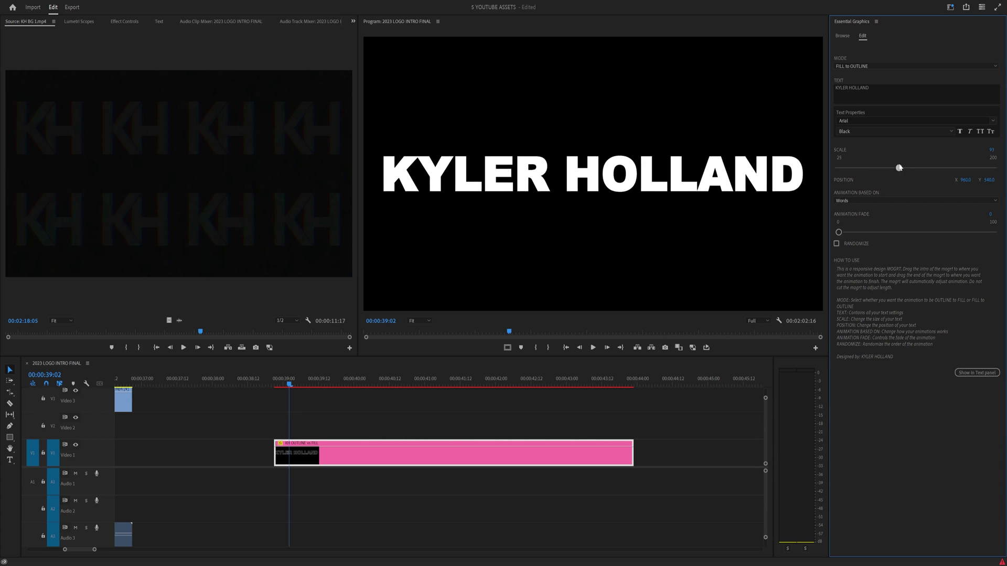
Set the text font to MADE Soulmaze, compare the Regular style, and keep the Italic style
click(856, 120)
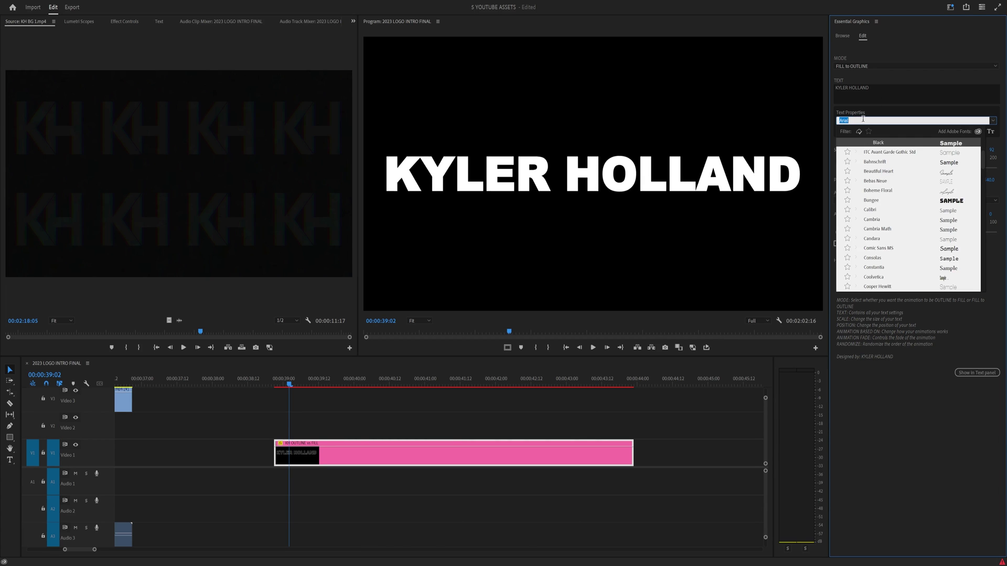
text(made)
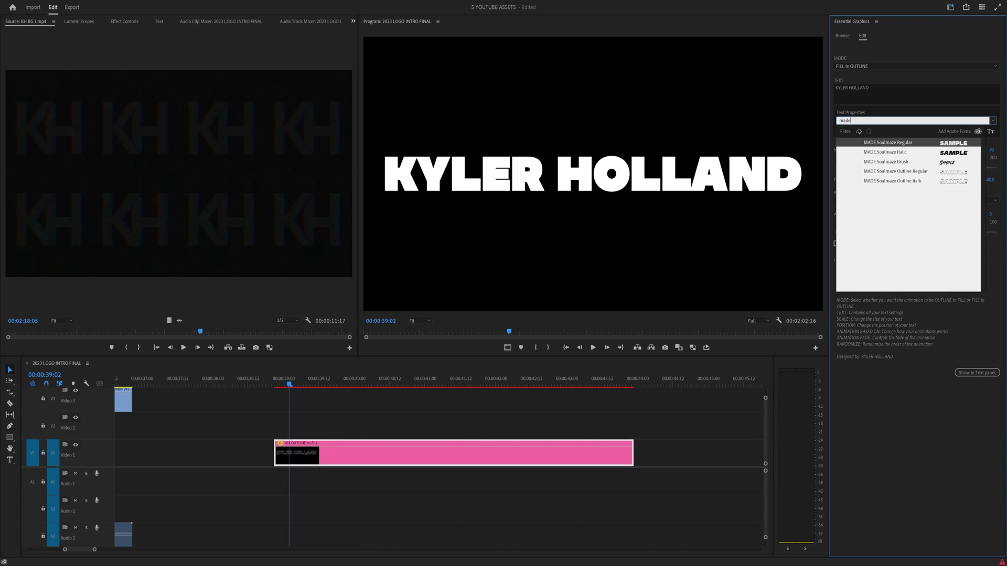
click(884, 153)
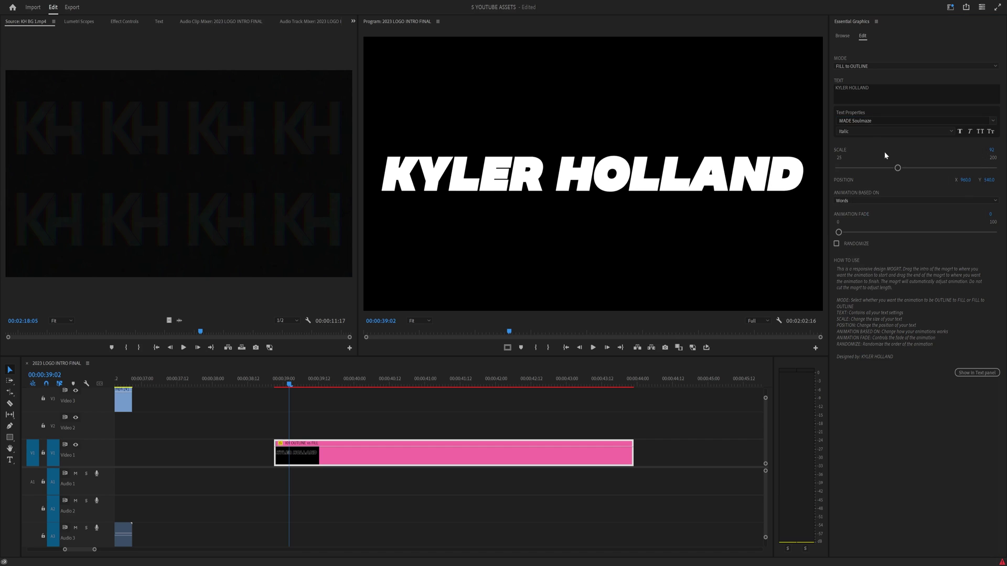
click(851, 132)
click(855, 138)
click(860, 129)
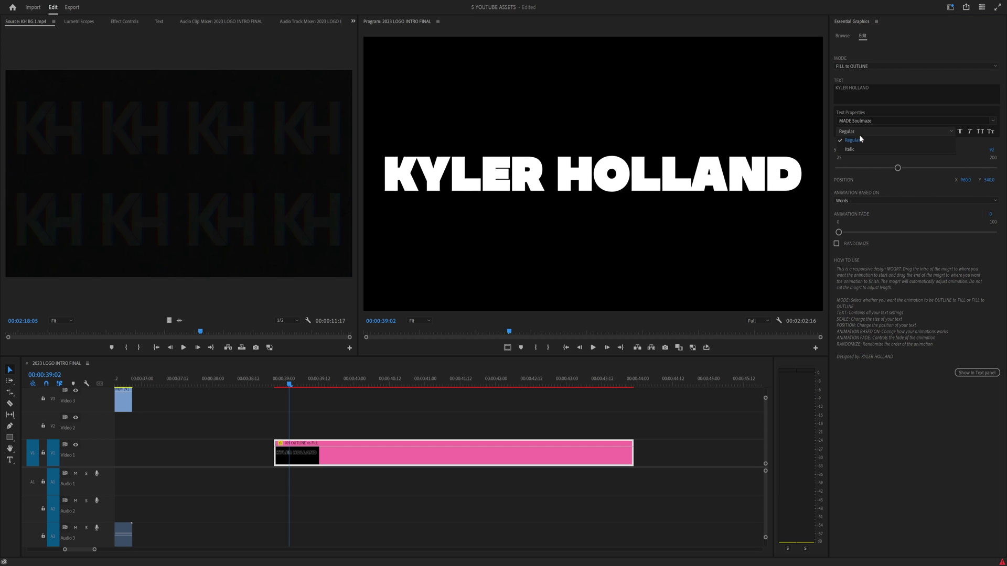
click(857, 148)
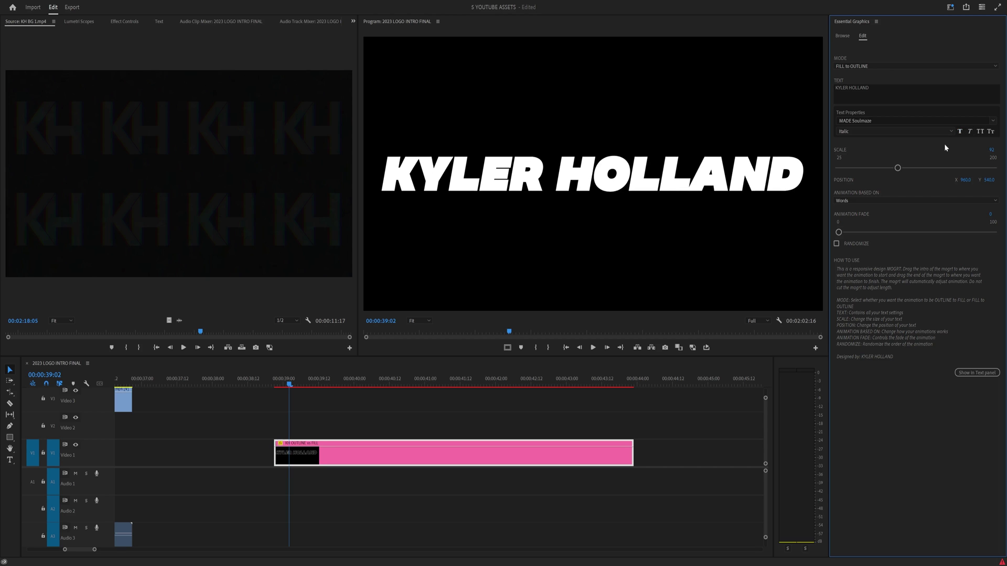
Set the text scale to 77 and try shifting the text's position
drag(897, 168, 884, 169)
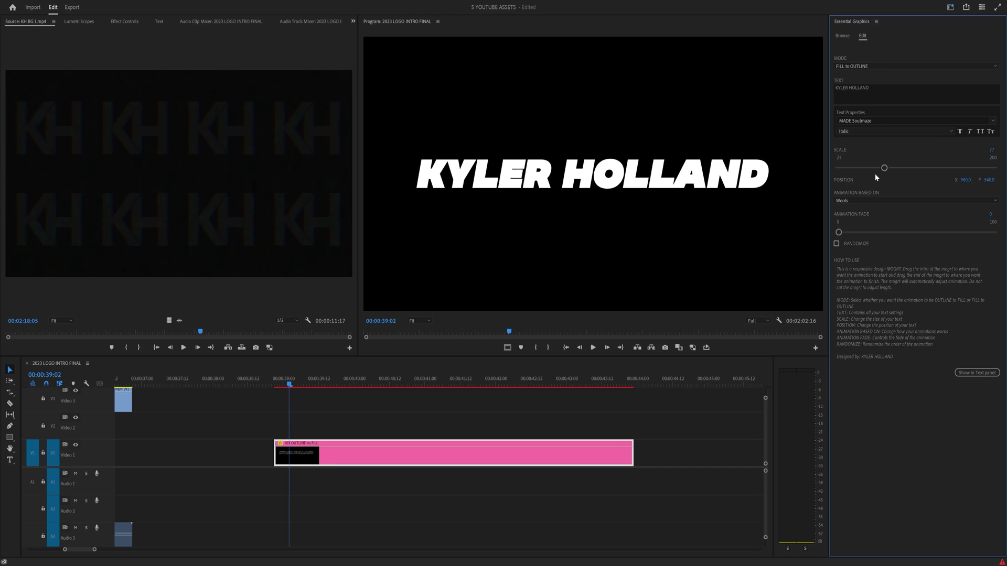
drag(989, 180, 788, 179)
mouse_move(941, 179)
mouse_down()
mouse_move(986, 180)
mouse_move(943, 171)
mouse_up()
Trim the clip to run from about 00:00:40:13 to about 00:00:41:07 and play it back
drag(275, 454, 392, 455)
drag(632, 456, 447, 455)
click(393, 378)
key(space)
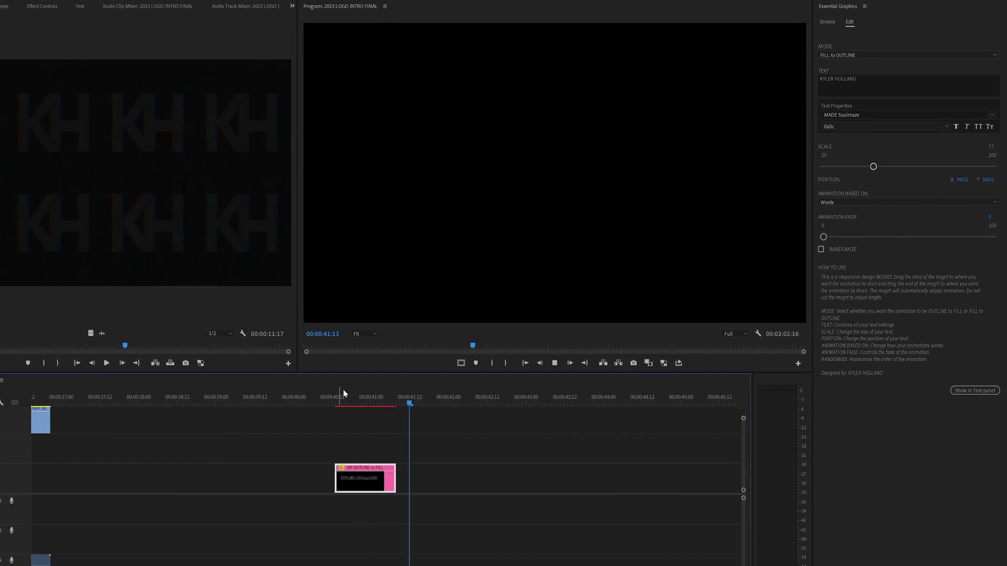
Base the text animation on Characters and play the clip back from about 00:00:40:13
click(352, 393)
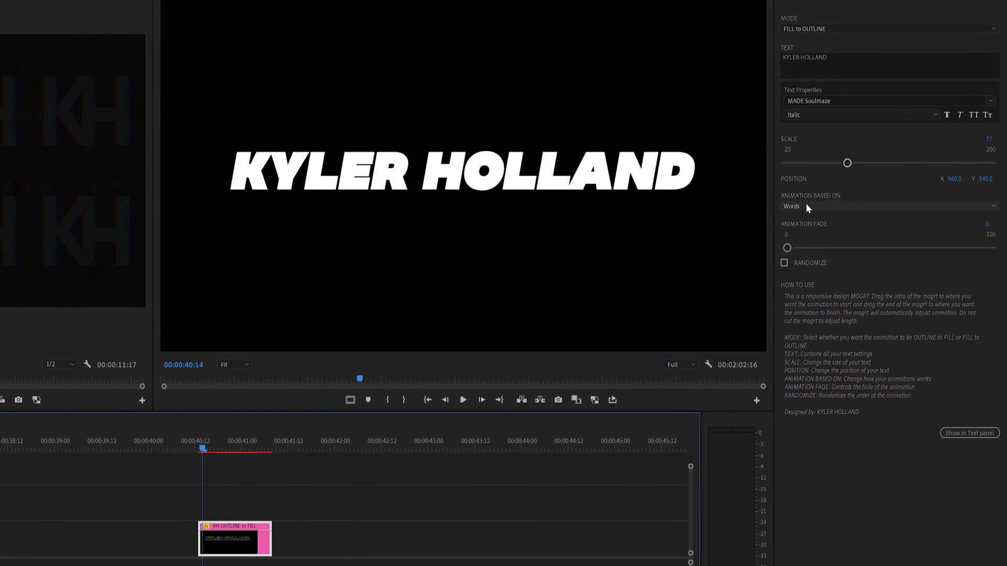
click(804, 207)
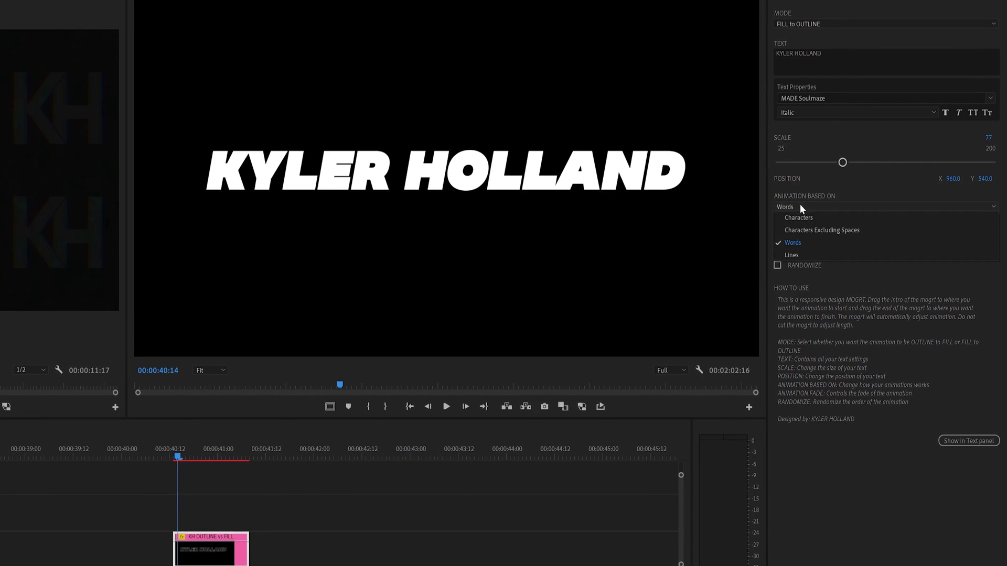
click(805, 216)
click(168, 452)
key(space)
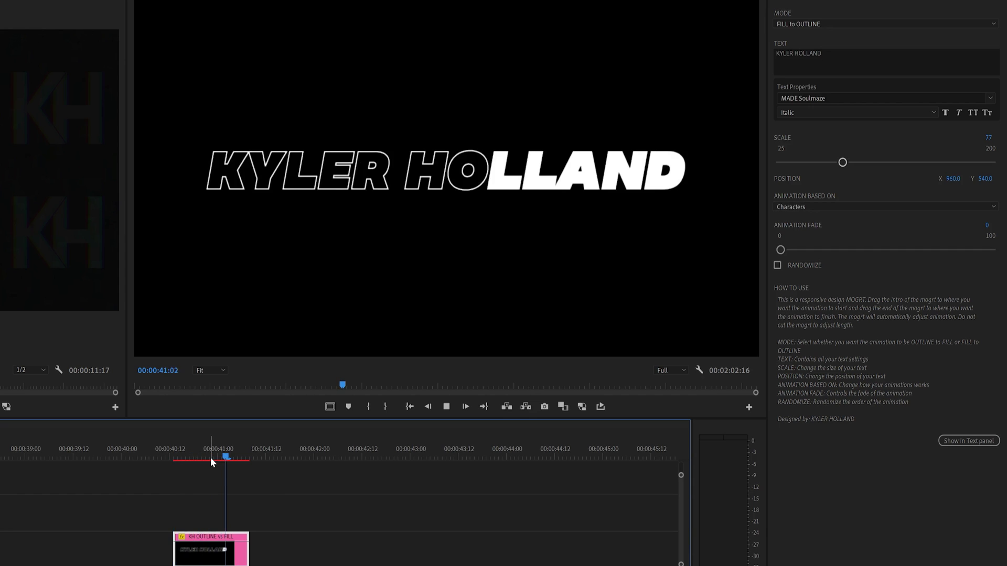
click(178, 448)
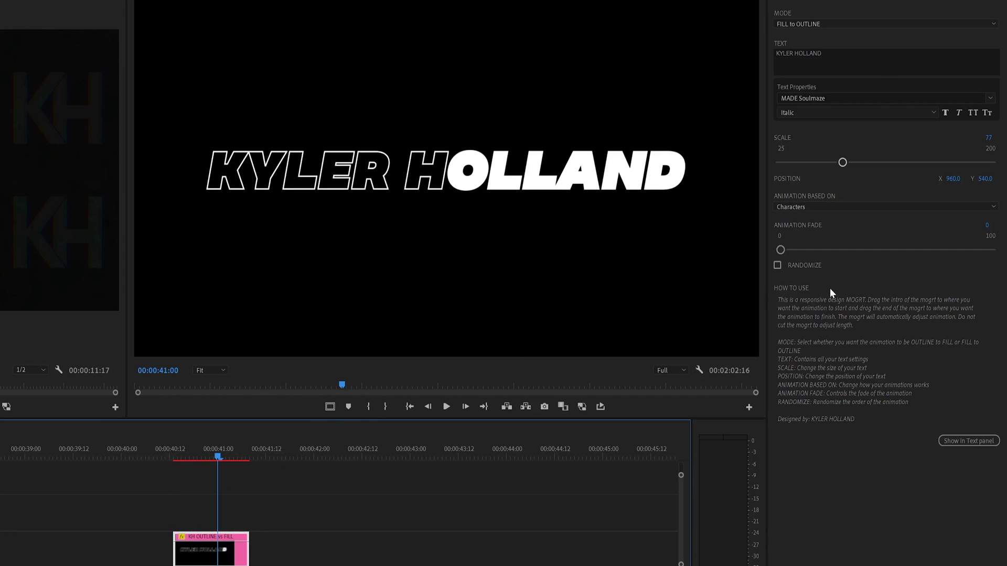
Base the animation on Characters Excluding Spaces, append HELLO WORLD to the text at scale 46, and play it back
click(806, 207)
click(818, 231)
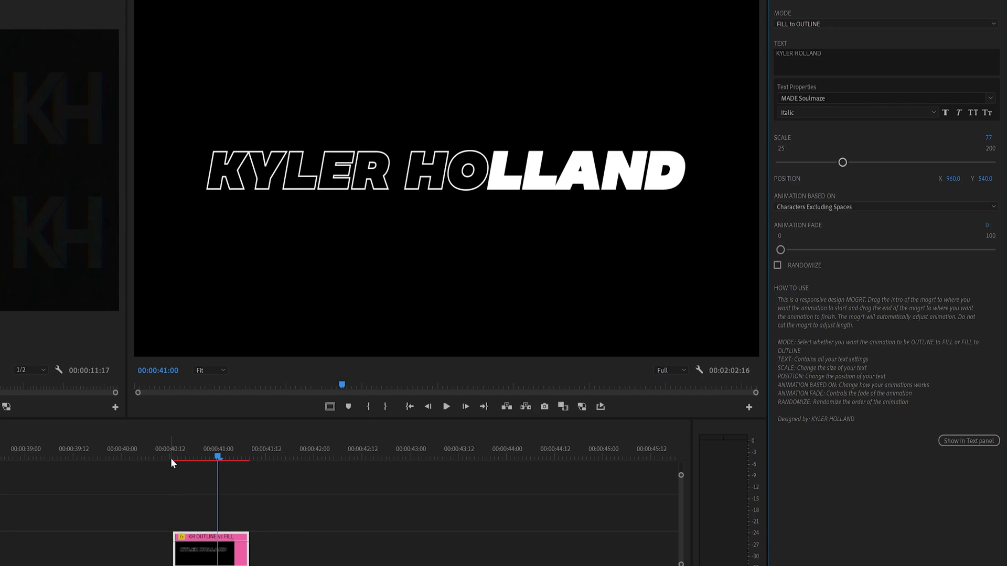
click(845, 53)
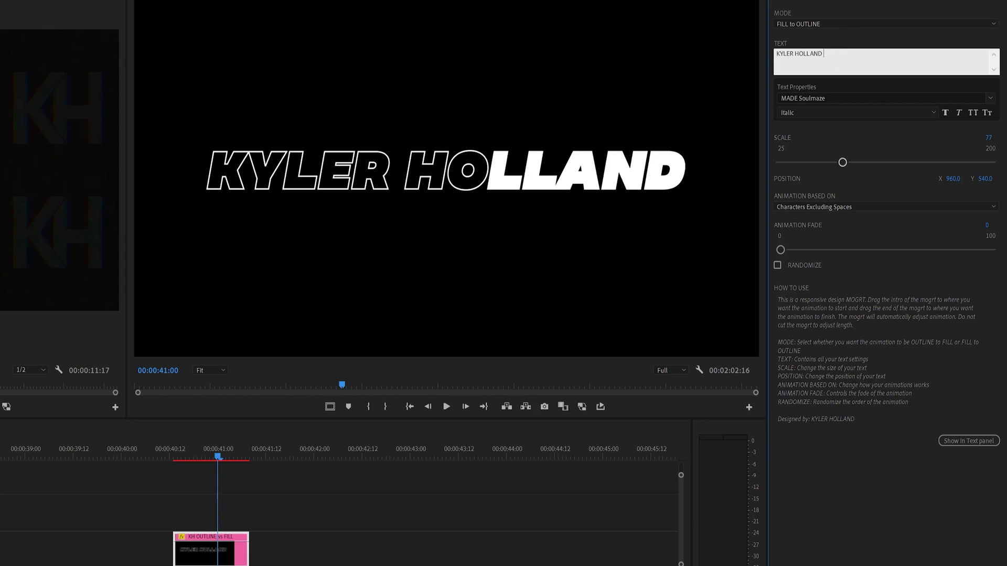
text(HELLO WORLD)
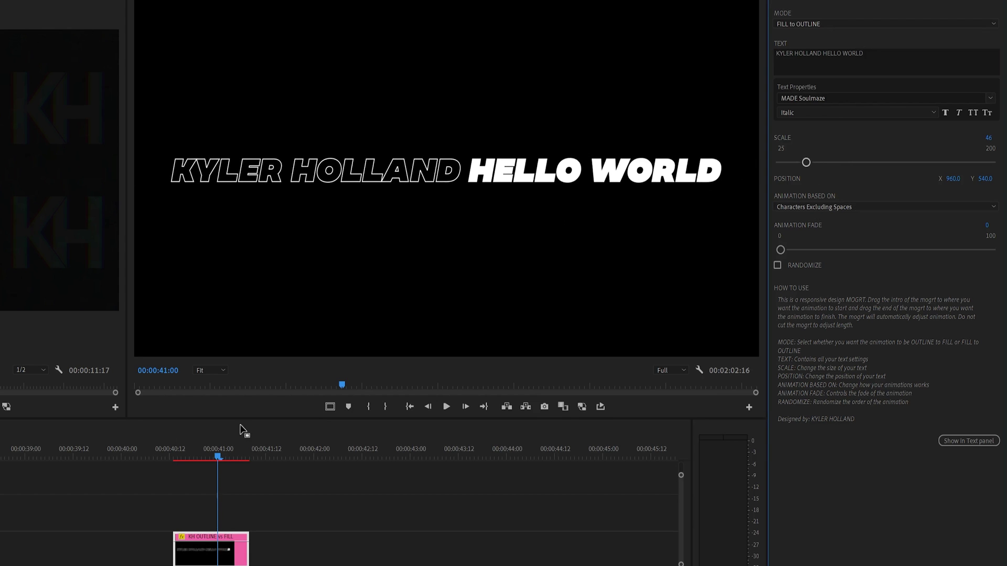
click(162, 454)
key(space)
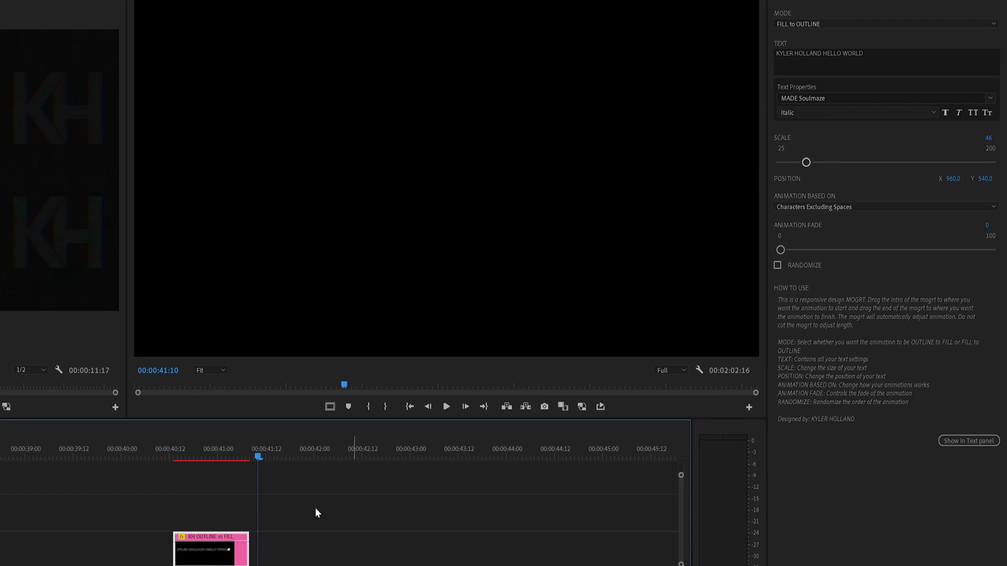
key(space)
Restore the text to only the creator's name at scale 77, base the animation on Words, and play it back
click(839, 209)
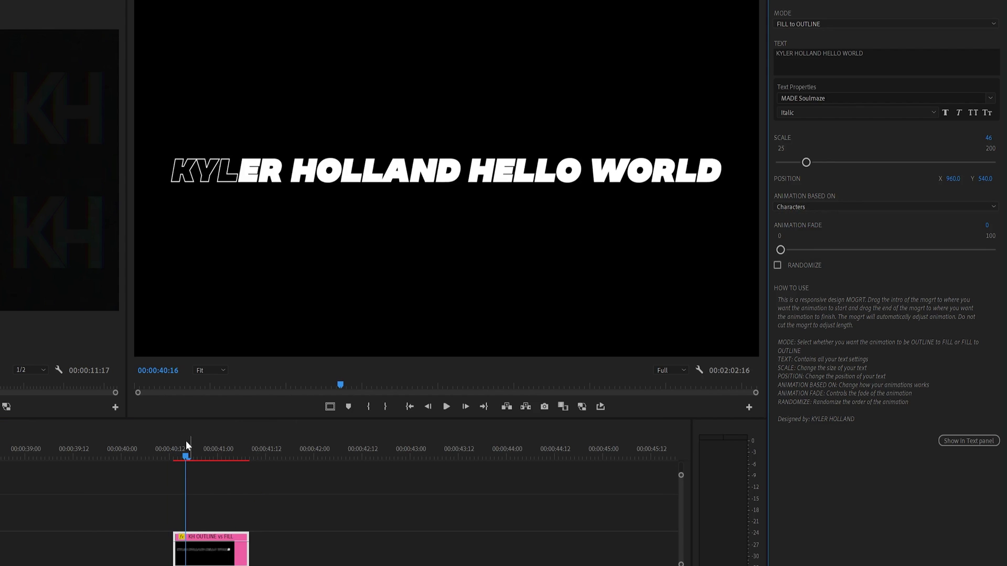
click(175, 450)
key(space)
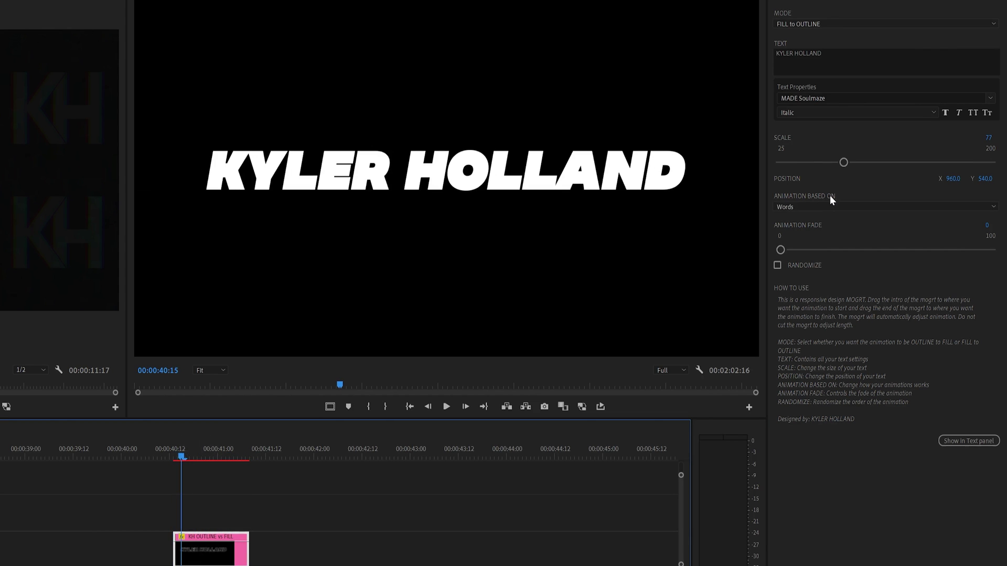
click(831, 207)
click(194, 450)
key(space)
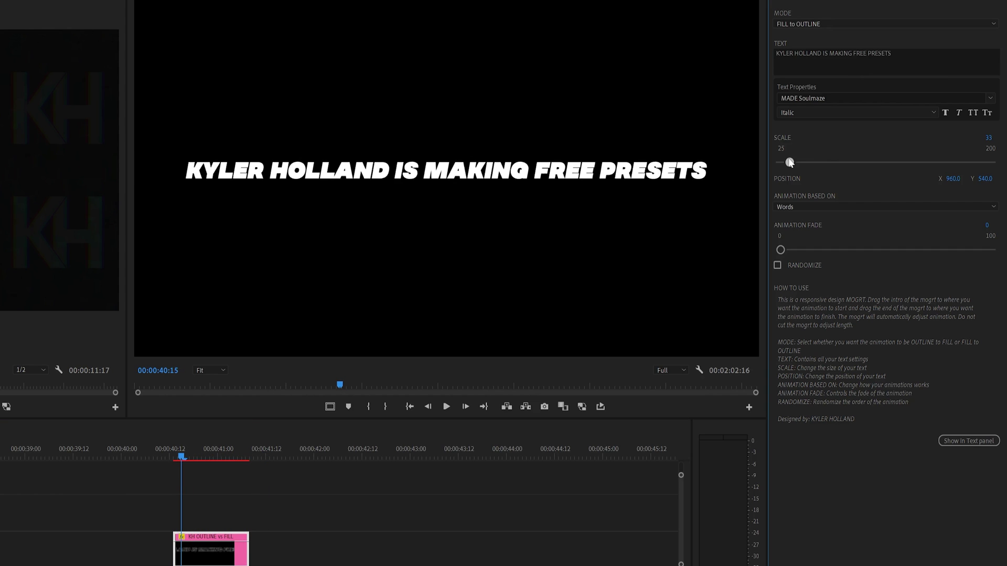
Extend the text after the creator's name with IS MAKING FREE PRESETS, set the scale to 35, and preview the animation
drag(789, 162, 792, 163)
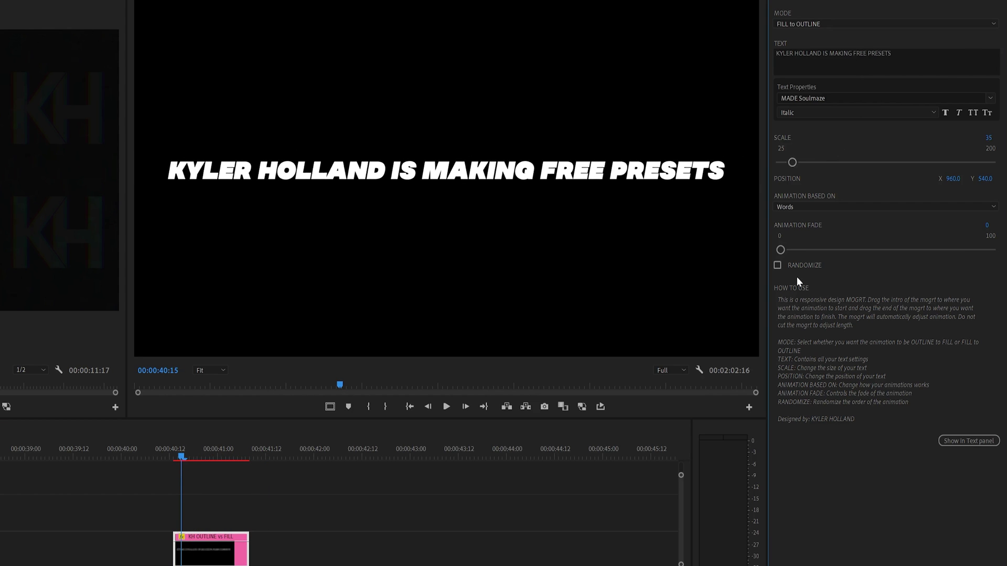
click(801, 207)
click(182, 455)
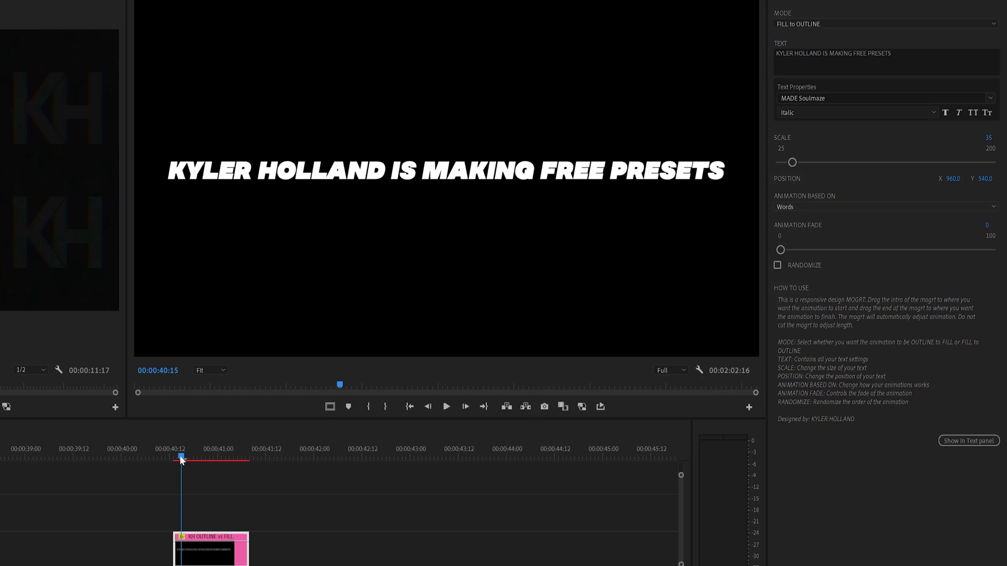
key(space)
click(187, 450)
Set the animation mode to OUTLINE to FILL and play the clip back from its start
click(814, 35)
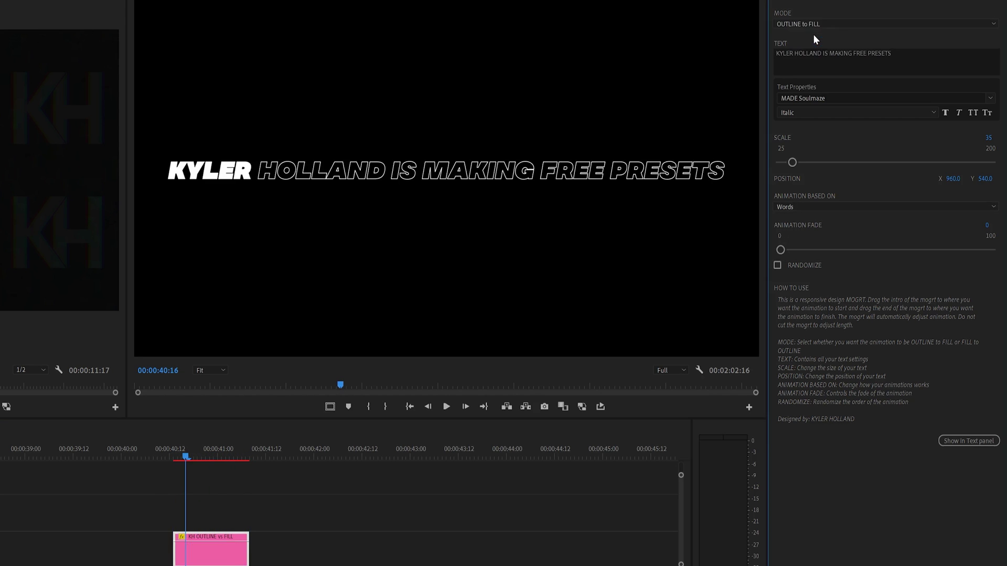
click(178, 452)
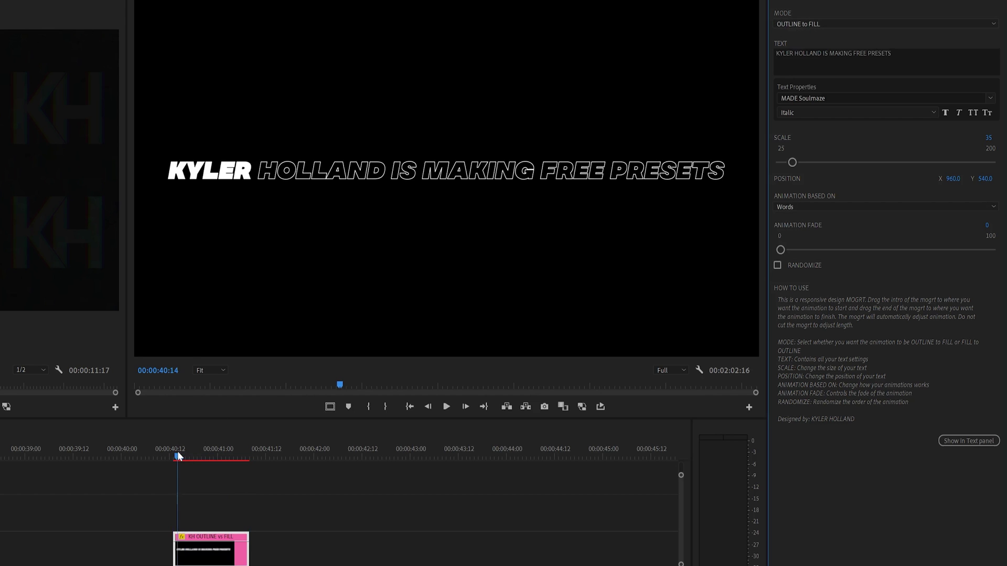
key(space)
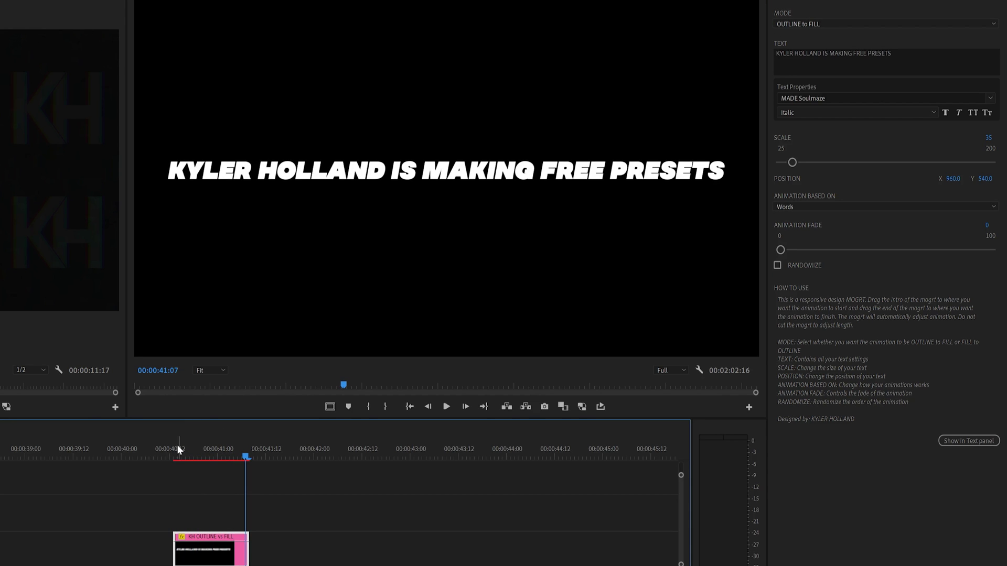
click(178, 449)
Base the text animation on Lines and preview the single-line result
click(804, 206)
click(801, 251)
drag(182, 453, 203, 453)
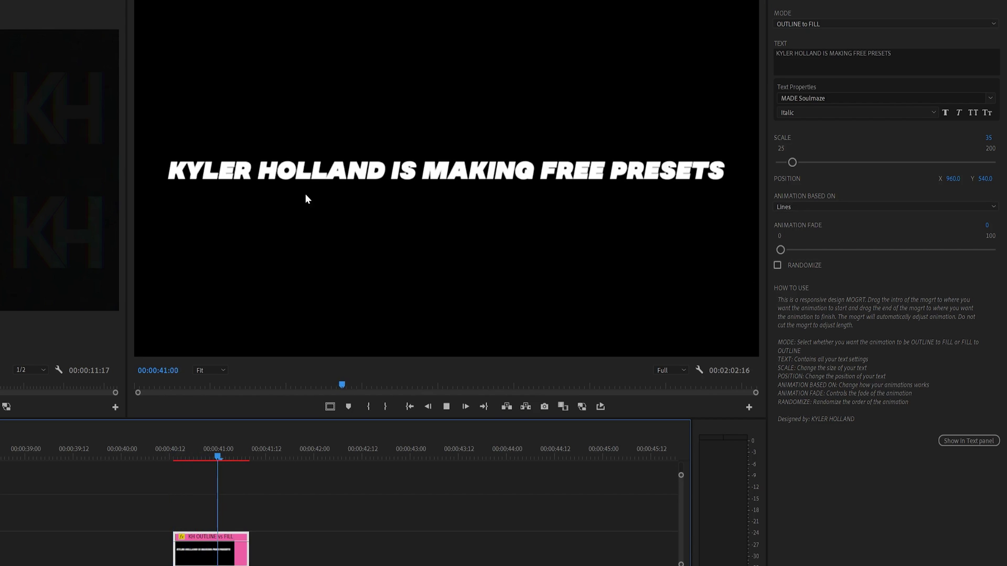
Replace the text with six lines that each repeat SUBSCRIBE three times
click(838, 70)
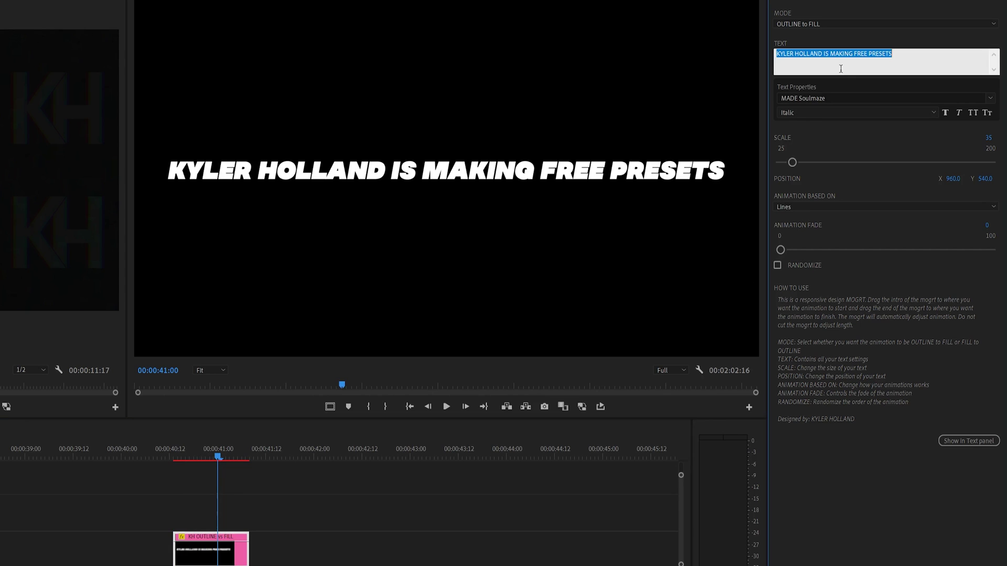
text(SUBSCRIBE SUBSCRIBE)
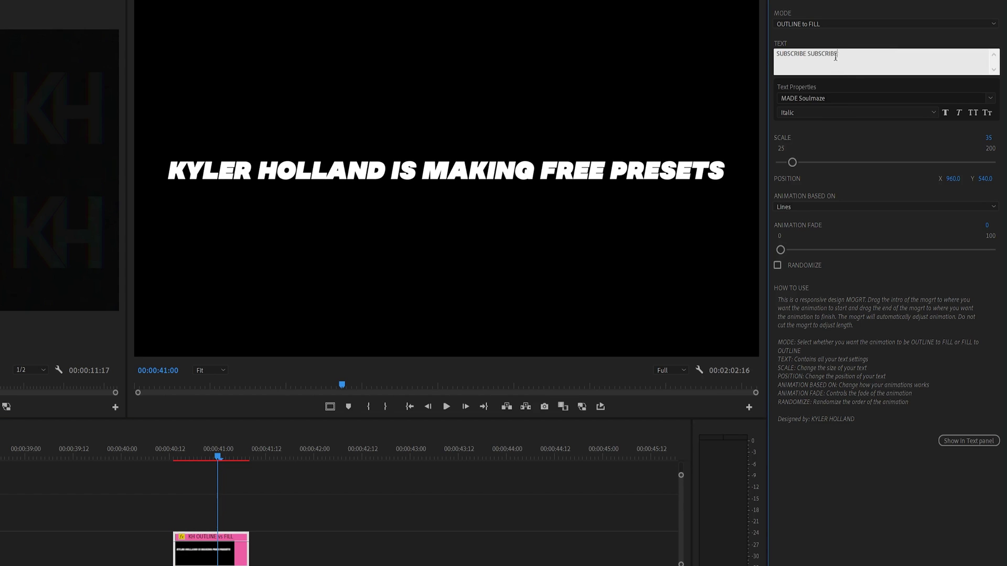
text(SUBSCRIBE)
drag(868, 54, 779, 53)
click(883, 53)
key(Return)
text(SUBSCRIBE SUBSCRIBE SUBSCRIBE)
text(SUBSCRIBE SUBSCRIBE SUBSCRIBE)
click(437, 510)
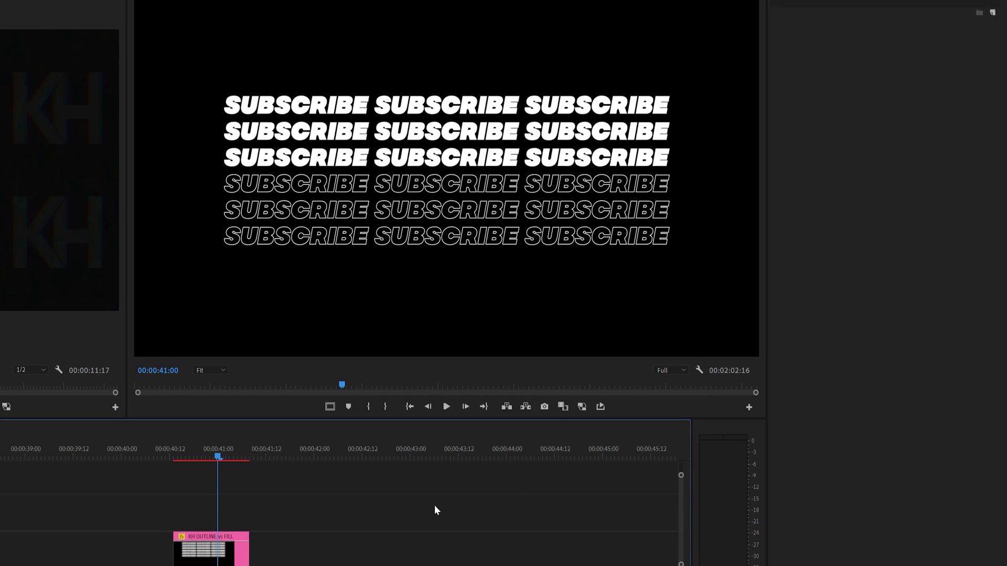
Enlarge the SUBSCRIBE lines to scale 82 so they fill the frame, and play the clip back
click(231, 548)
drag(813, 162, 848, 162)
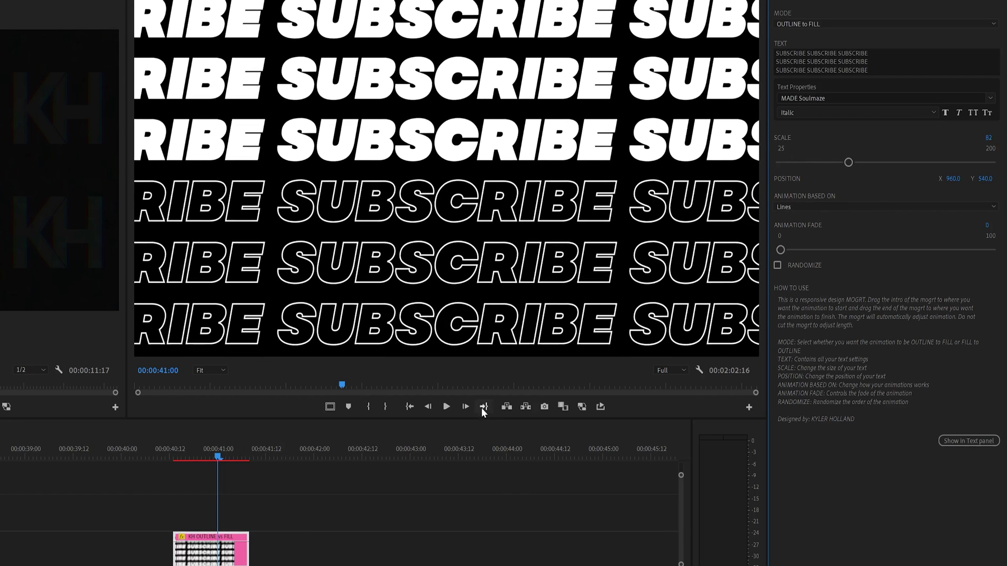
click(168, 451)
key(space)
Try stacking a duplicate of the SUBSCRIBE clip on the track above and rotating the lower copy diagonally, and preview it
drag(157, 450, 215, 516)
click(212, 554)
key(shift+5)
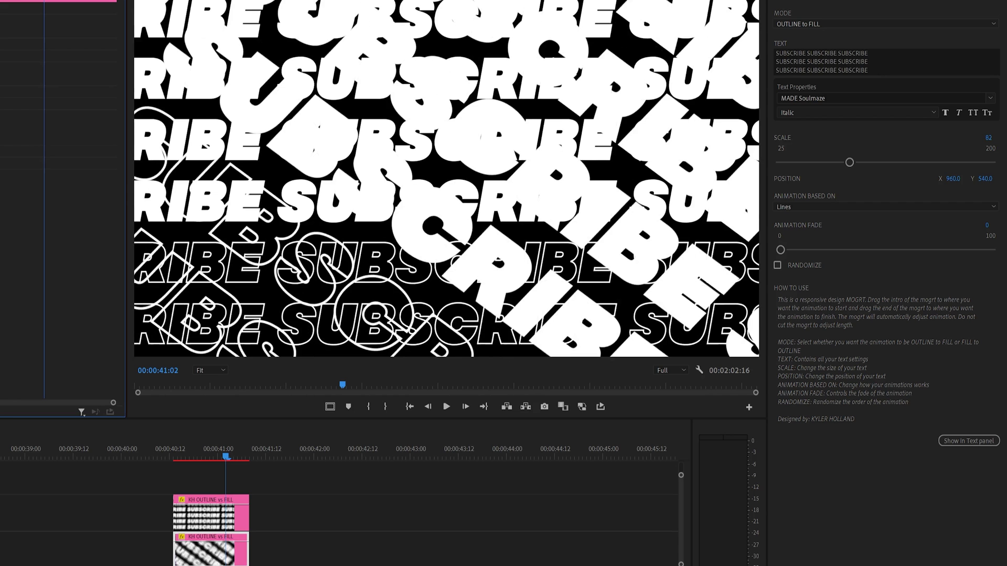
click(175, 454)
key(space)
Try dimming the rotated background copy and replay the two layered SUBSCRIBE clips
click(175, 454)
key(space)
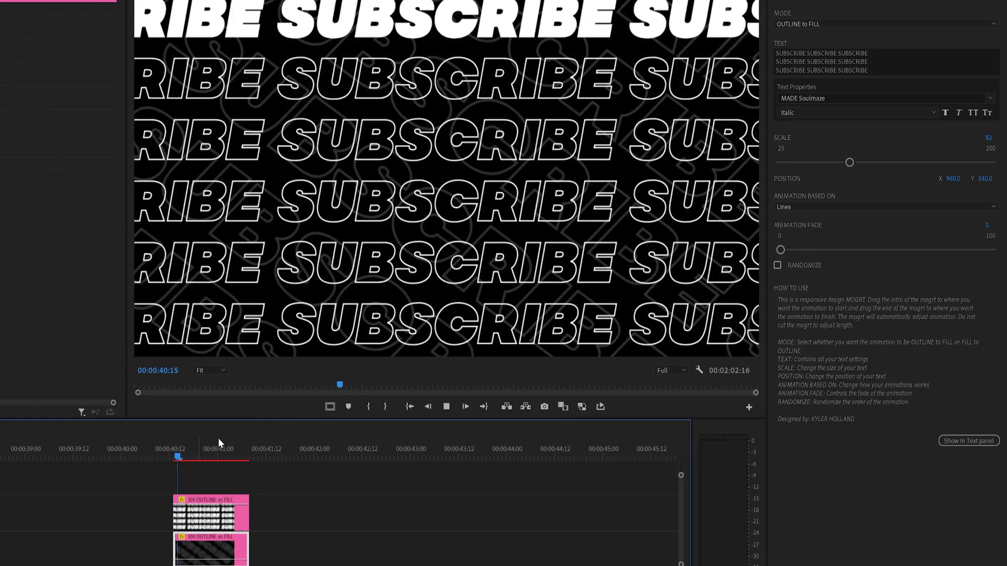
key(space)
click(185, 450)
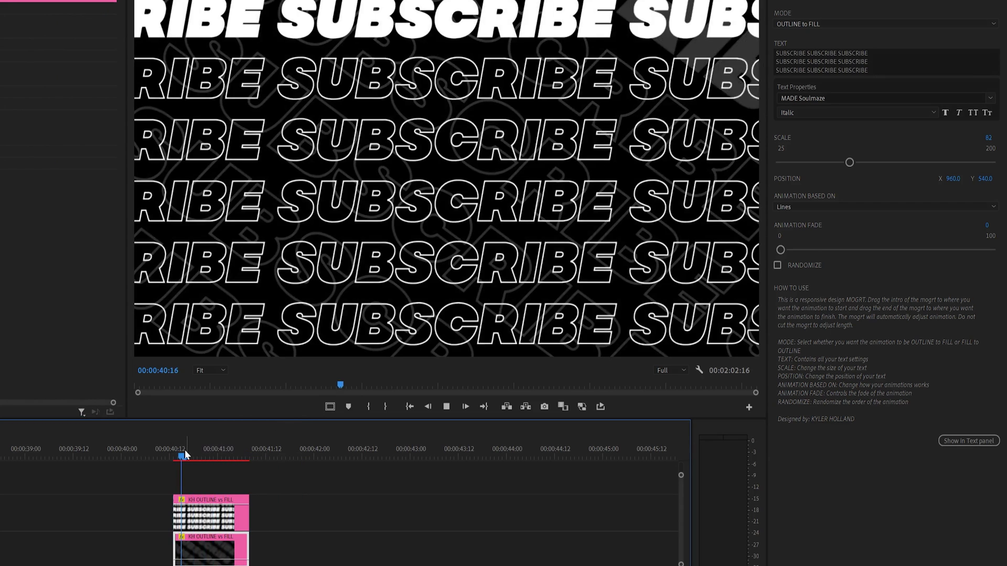
key(space)
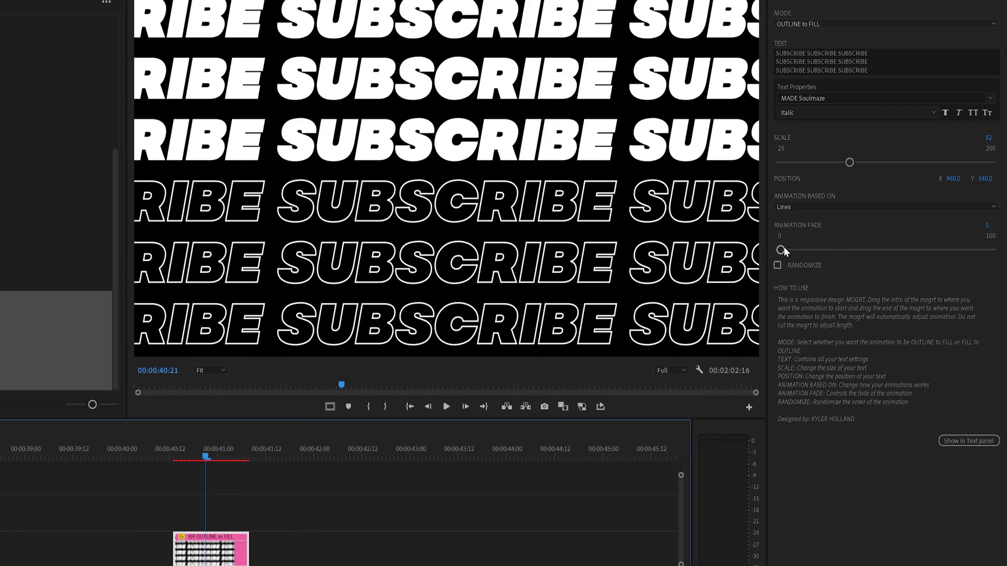
Set the Animation Fade to 100 and review the line-by-line fade across the clip
drag(781, 250, 990, 249)
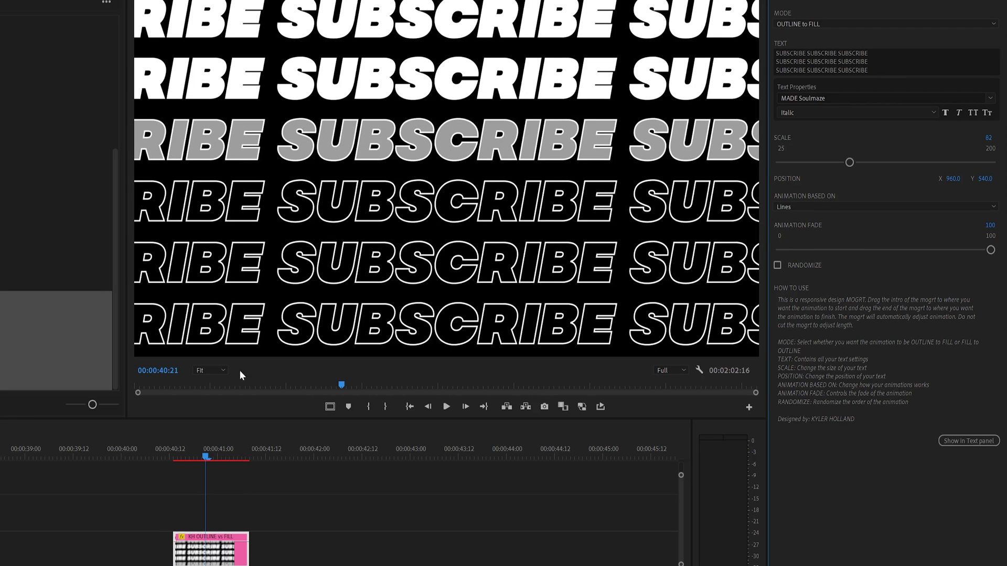
drag(213, 456, 241, 383)
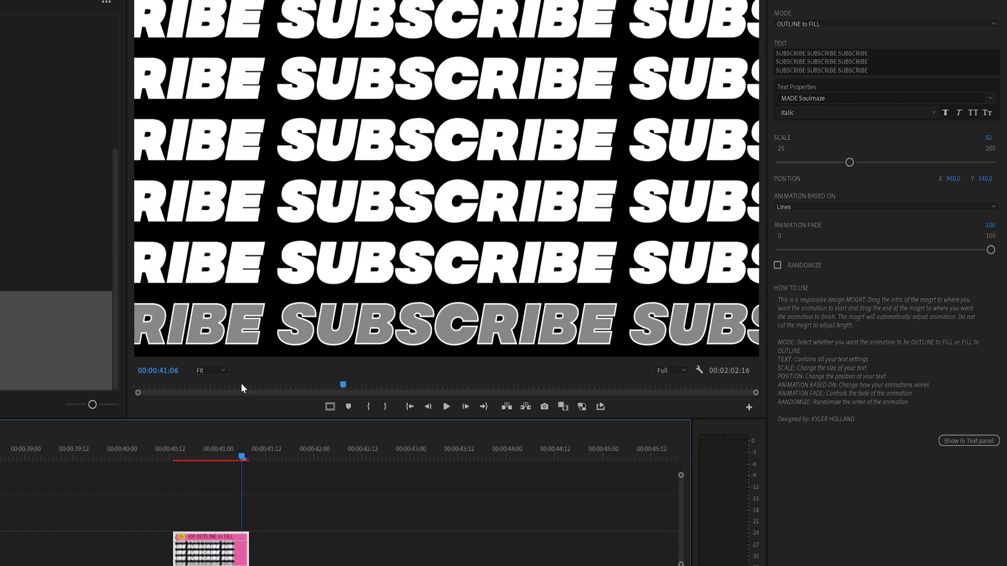
drag(191, 445, 175, 452)
key(space)
key(space)
Try Words as the animation basis, switch it to Characters Excluding Spaces, and play the clip back
click(803, 208)
click(803, 239)
click(175, 456)
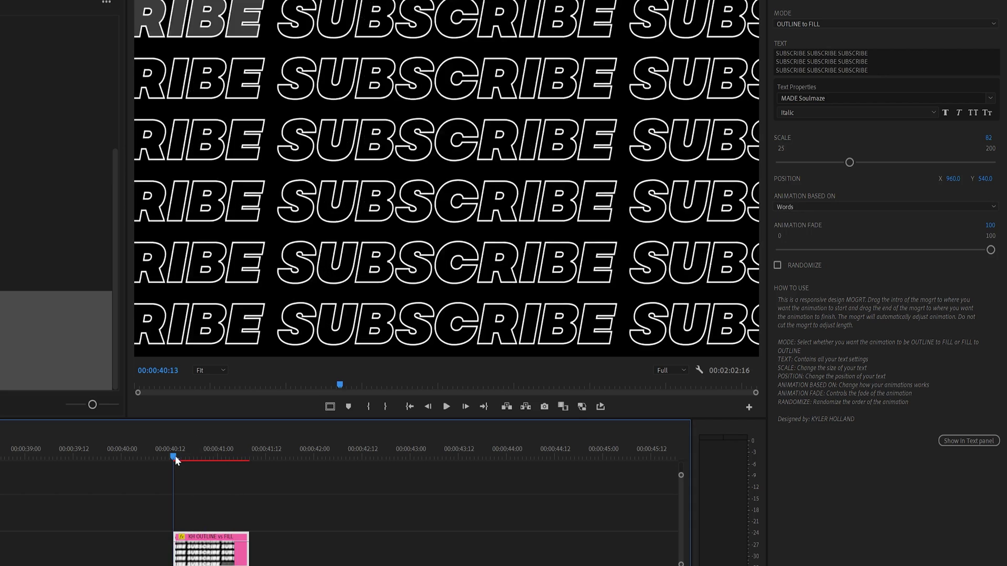
click(798, 210)
click(809, 230)
click(180, 452)
key(space)
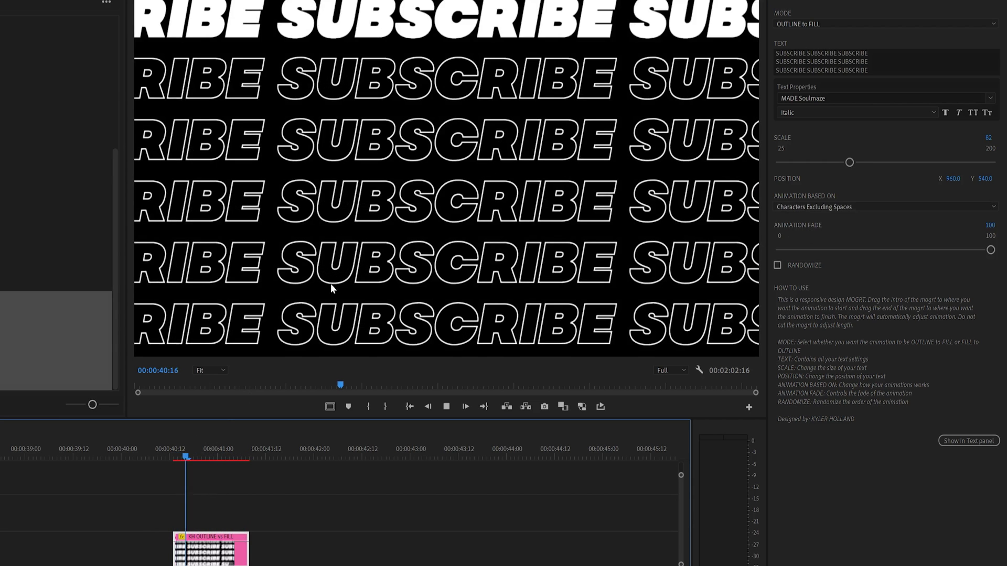
click(210, 455)
Replace the SUBSCRIBE lines with the creator's full name, preview the faded characters, and undo the text change
click(823, 61)
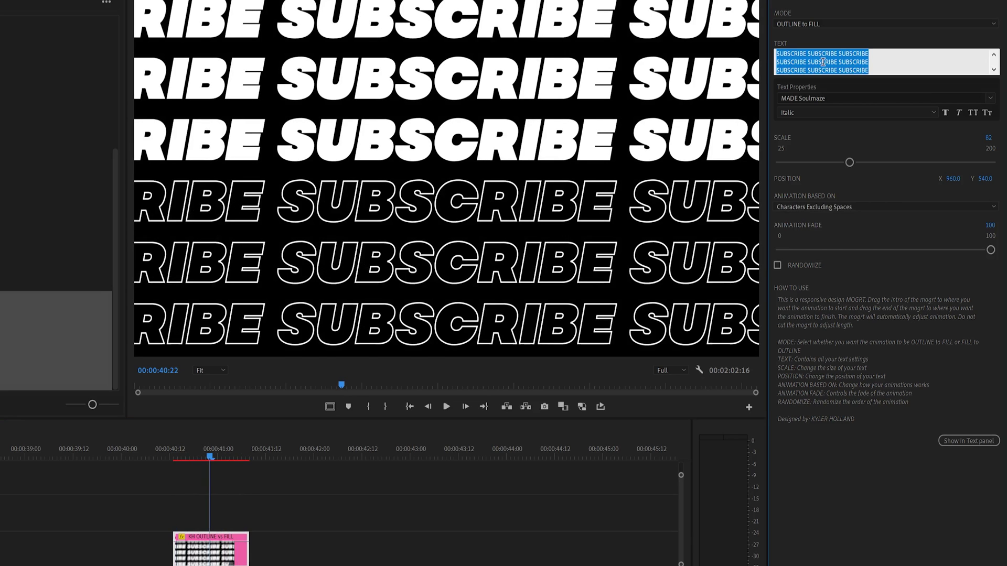
text(KYLER HOLLAND)
drag(210, 451, 177, 454)
key(space)
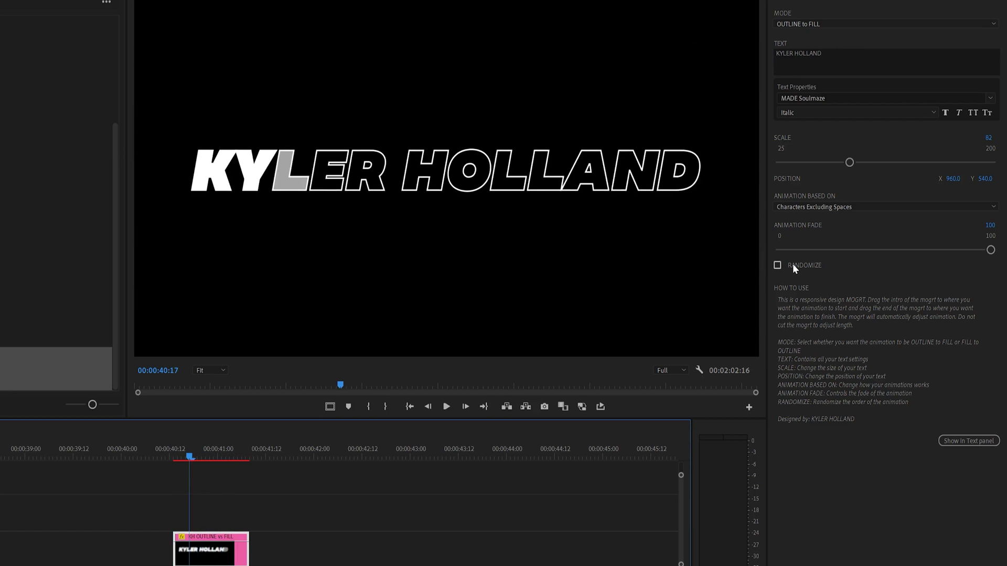
key(ctrl+z)
Turn on Randomize for the SUBSCRIBE lines and play the clip back from its start
click(780, 265)
click(178, 449)
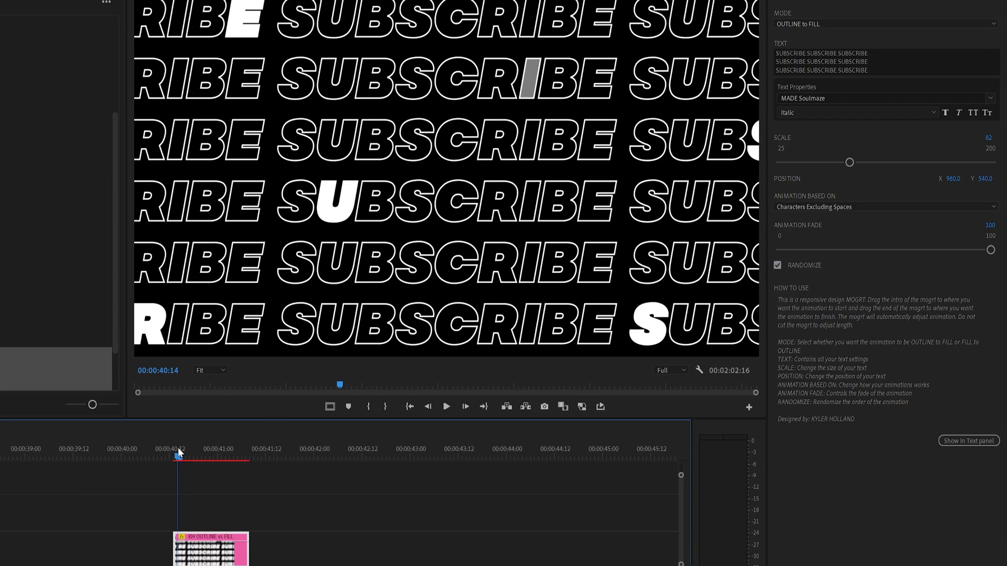
key(space)
key(space)
click(175, 449)
key(space)
Replay the randomized character animation several times from the clip's start to examine the fill order
key(space)
key(space)
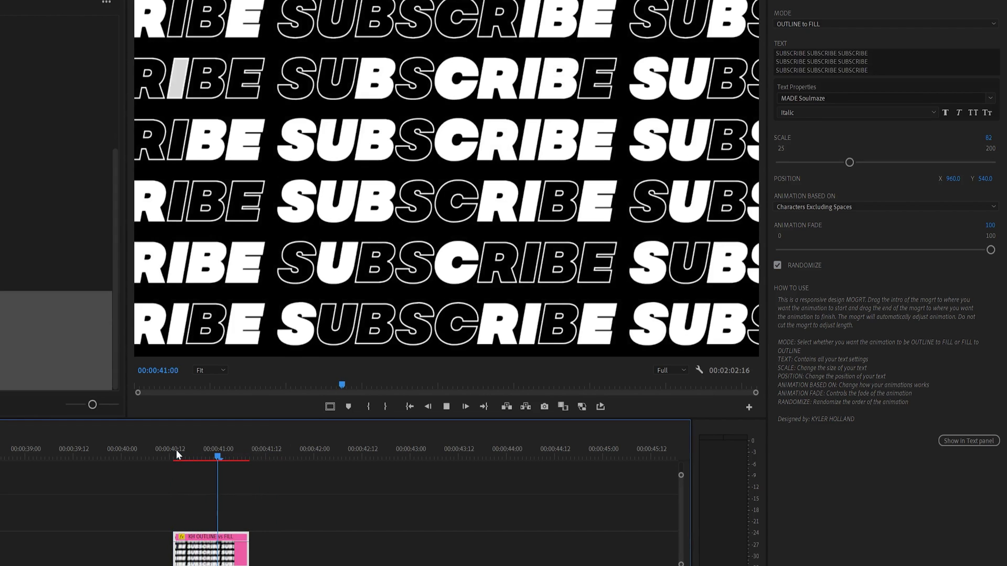
click(169, 451)
key(space)
key(space)
key(space)
click(169, 456)
key(space)
key(space)
click(175, 456)
key(space)
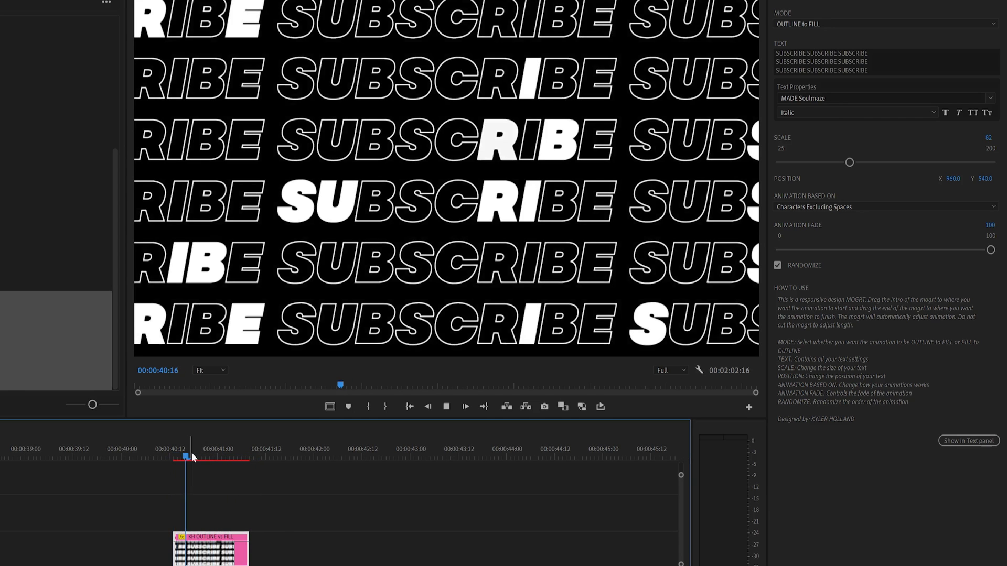
key(space)
Replace the text with the creator's full name, base the randomized animation on Words, and preview it
click(809, 208)
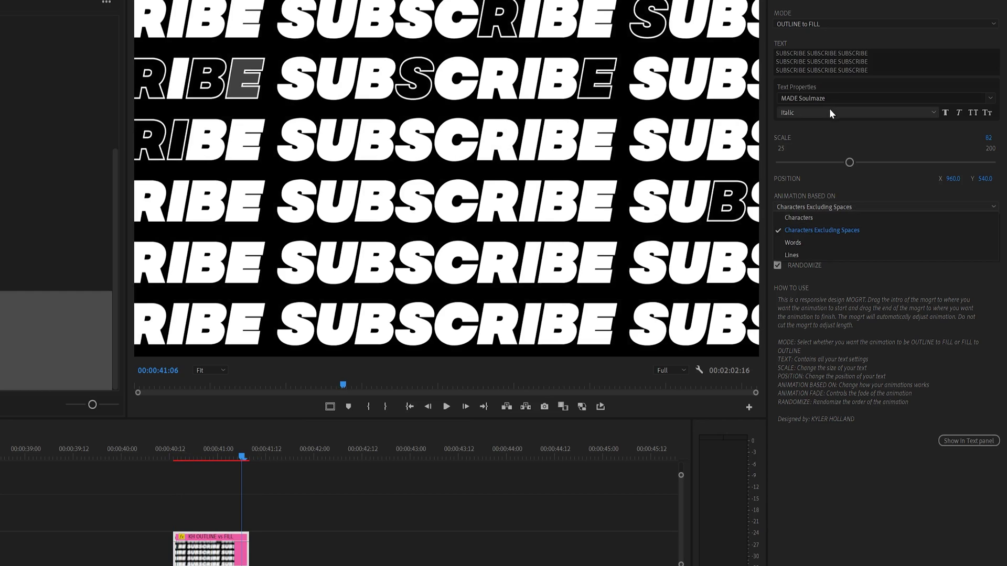
click(878, 60)
text(KYLER HOLLAND)
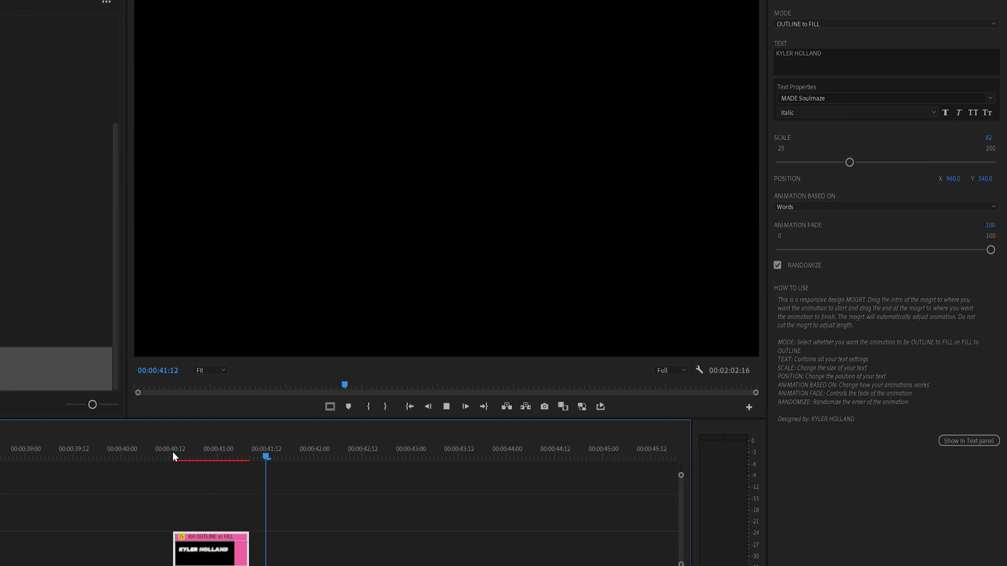
click(174, 454)
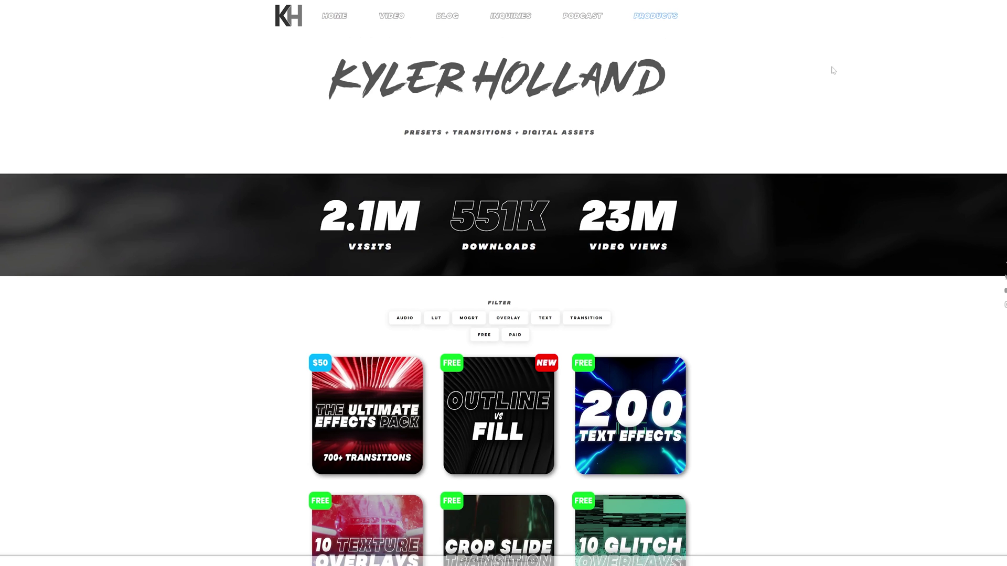
Switch to the preset download website and look through the listed free packs and transitions
middle_click(825, 89)
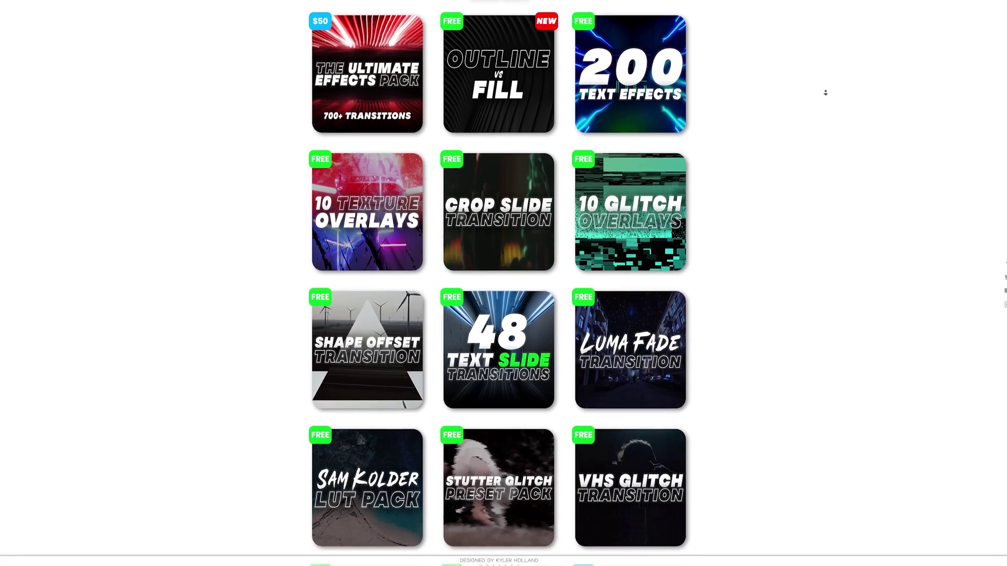
Filter the product list by Paid items, and switch the filter to Free items
scroll(825, 184, up, 6)
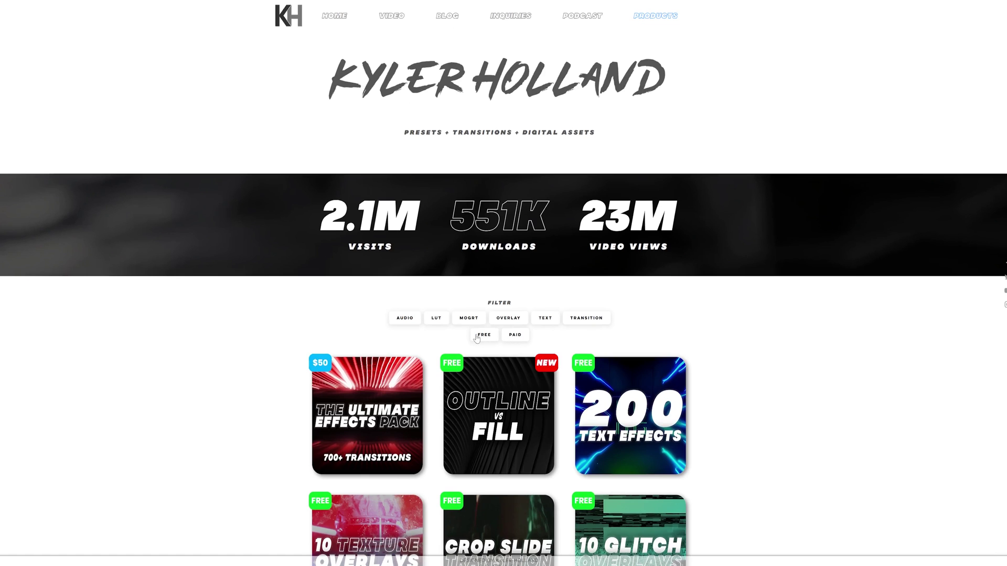
click(477, 336)
click(510, 336)
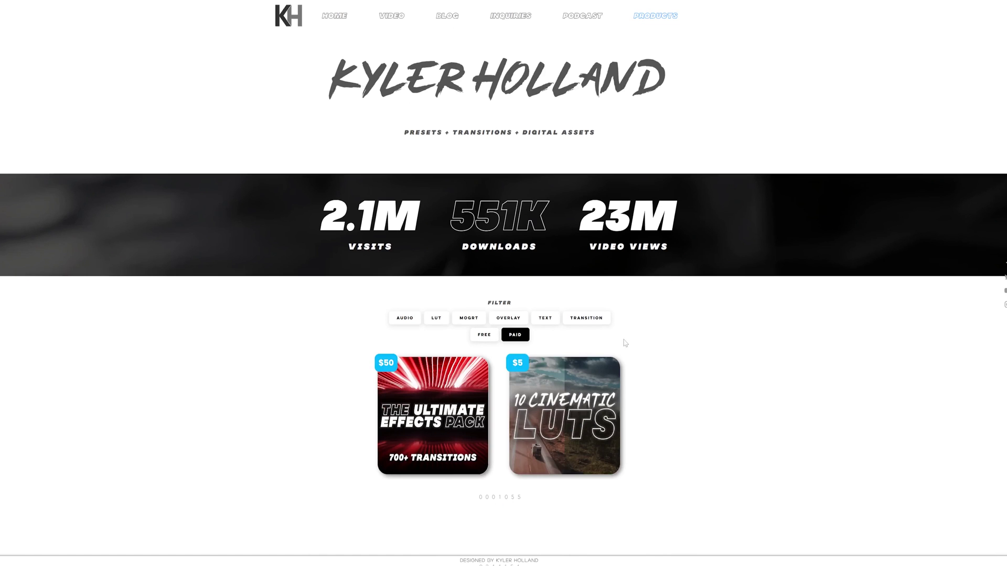
click(484, 335)
Open the 200 Text Effects product page and read how to get the pack for free
scroll(710, 332, down, 5)
click(517, 162)
scroll(482, 349, down, 5)
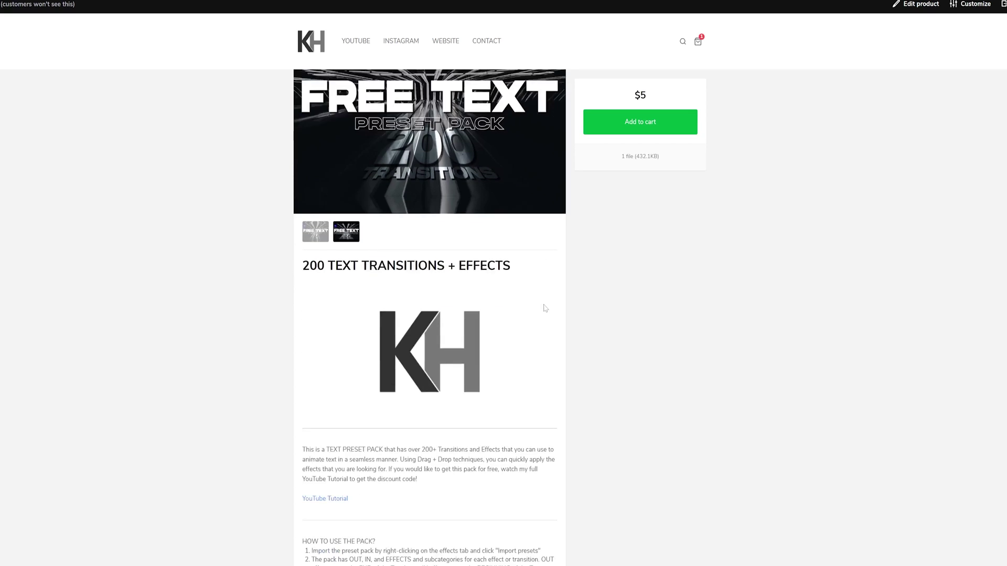
drag(439, 292, 449, 281)
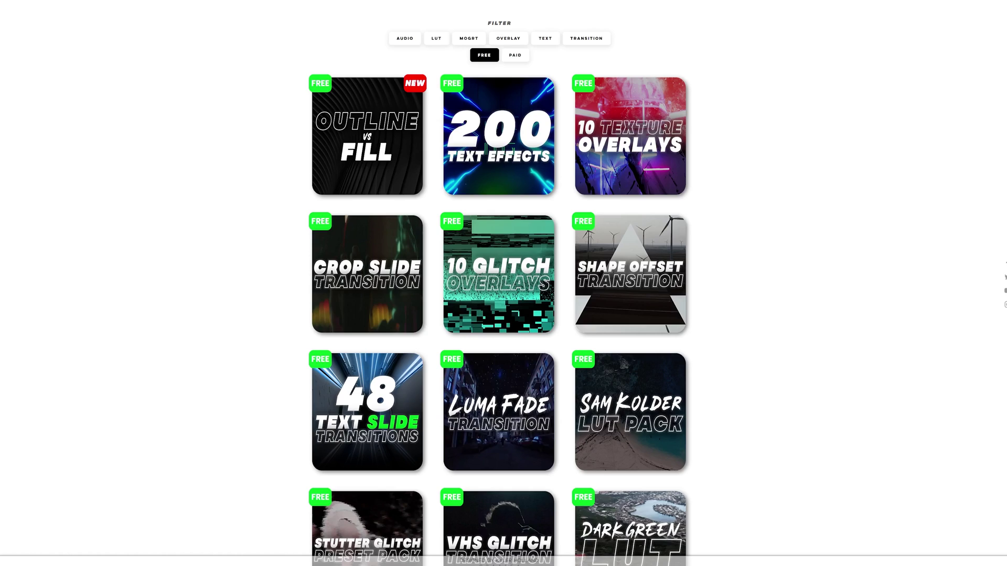
scroll(725, 236, up, 5)
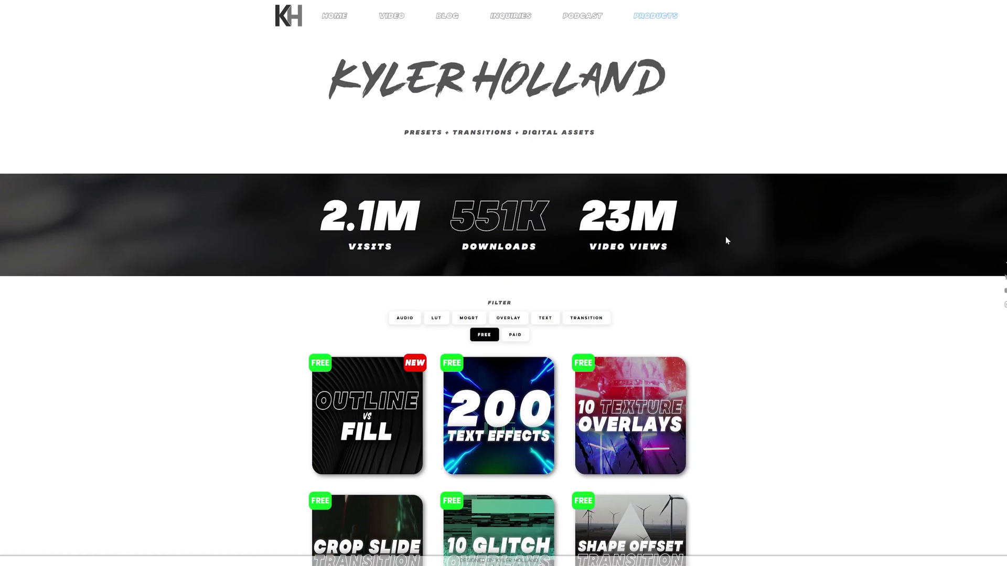
Look through the whole list of free packs, transitions, overlays and LUTs, and return towards its start
scroll(767, 252, down, 1)
scroll(739, 304, down, 10)
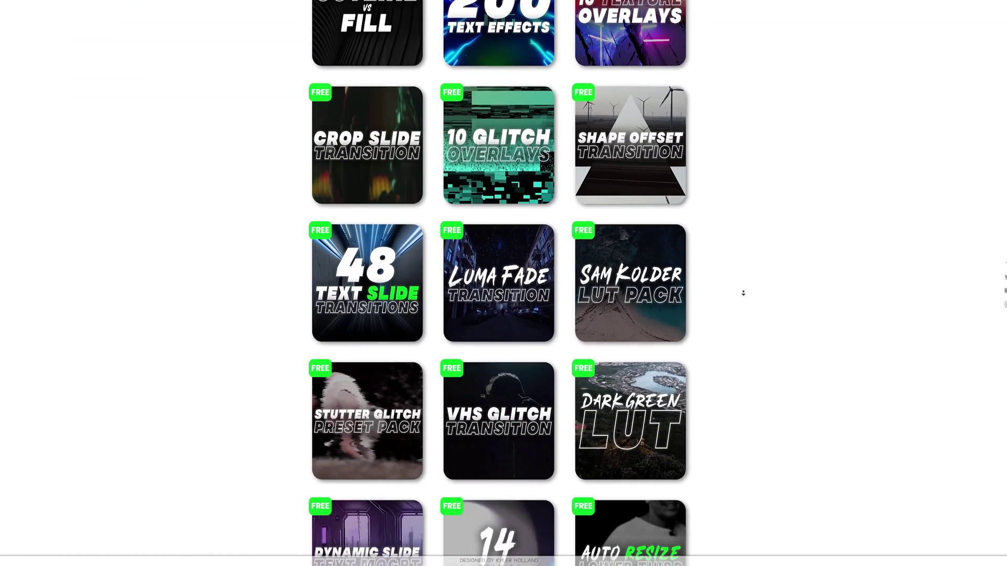
scroll(743, 293, down, 8)
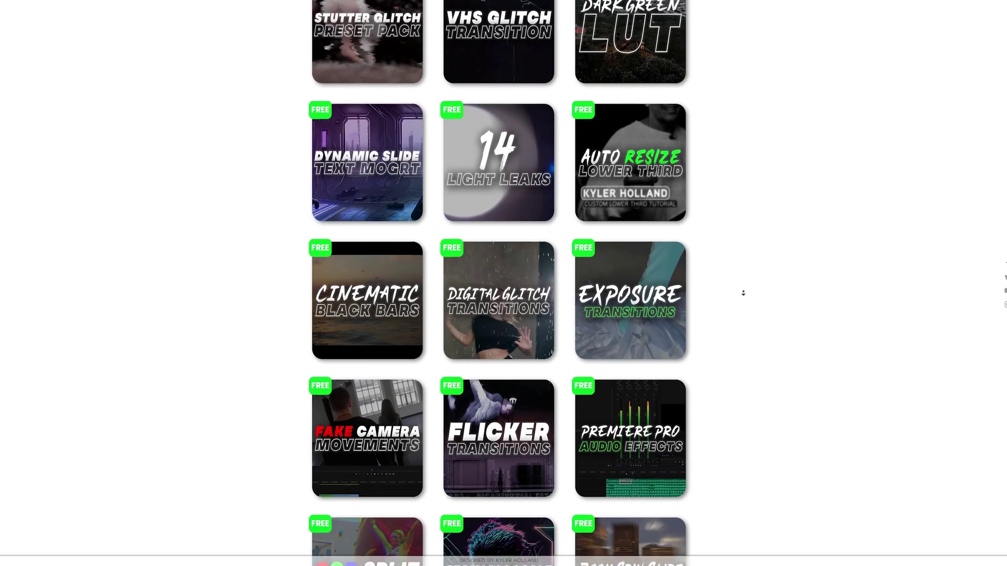
scroll(743, 293, down, 1)
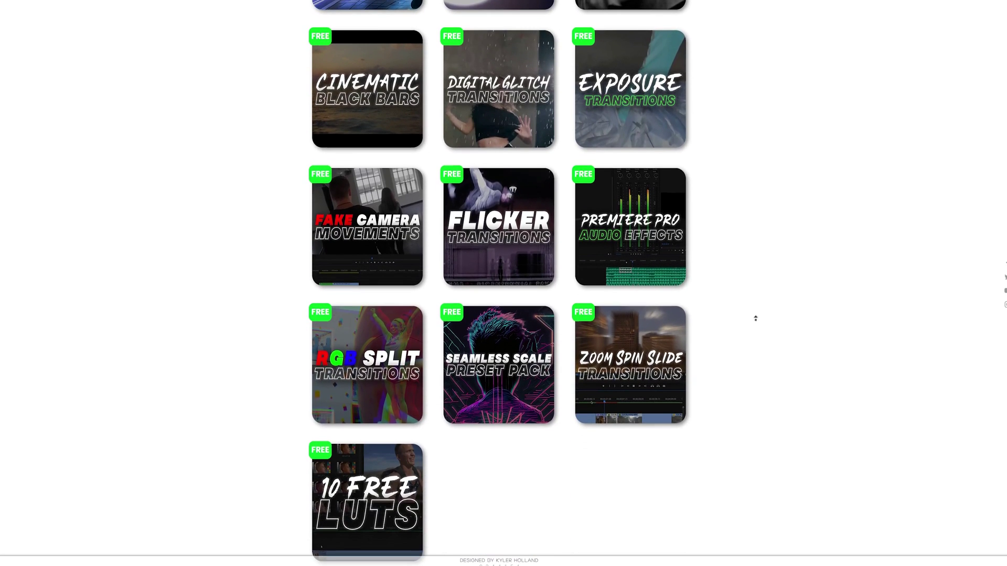
scroll(755, 320, up, 3)
scroll(753, 282, up, 4)
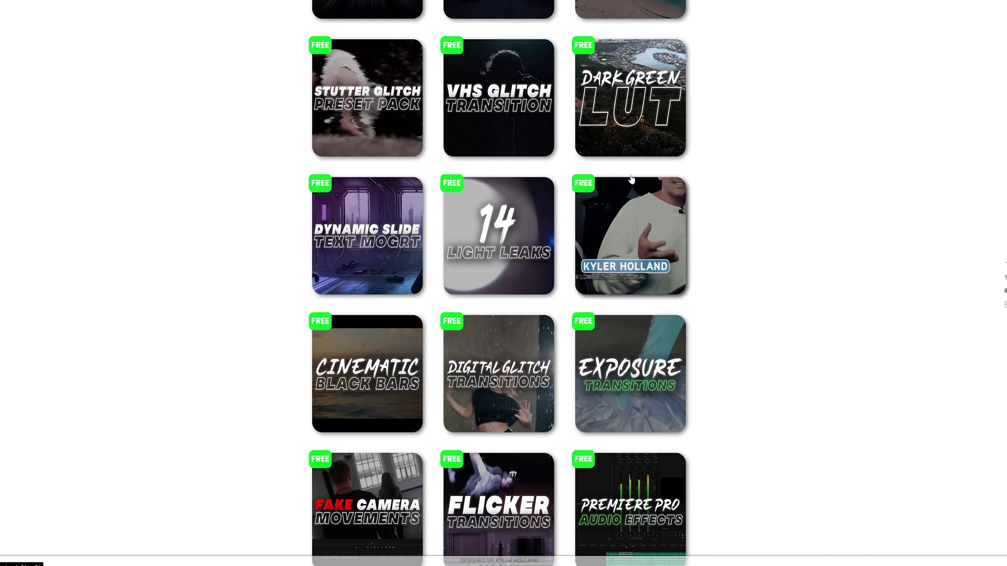
scroll(524, 121, up, 5)
scroll(506, 160, up, 8)
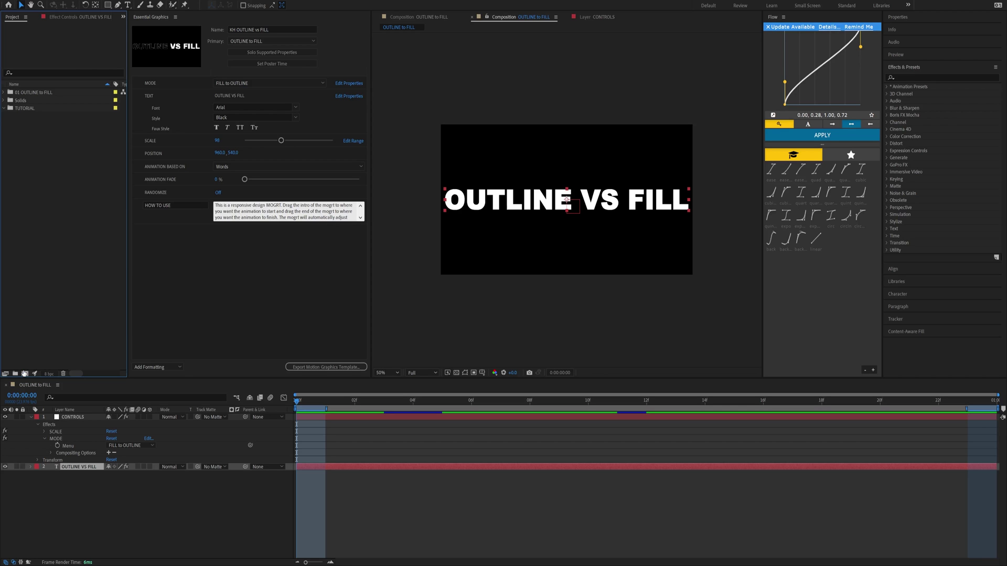
Switch to After Effects and create a one-second 1920 x 1080 composition named OUTLINE vs FILL TUT
click(25, 374)
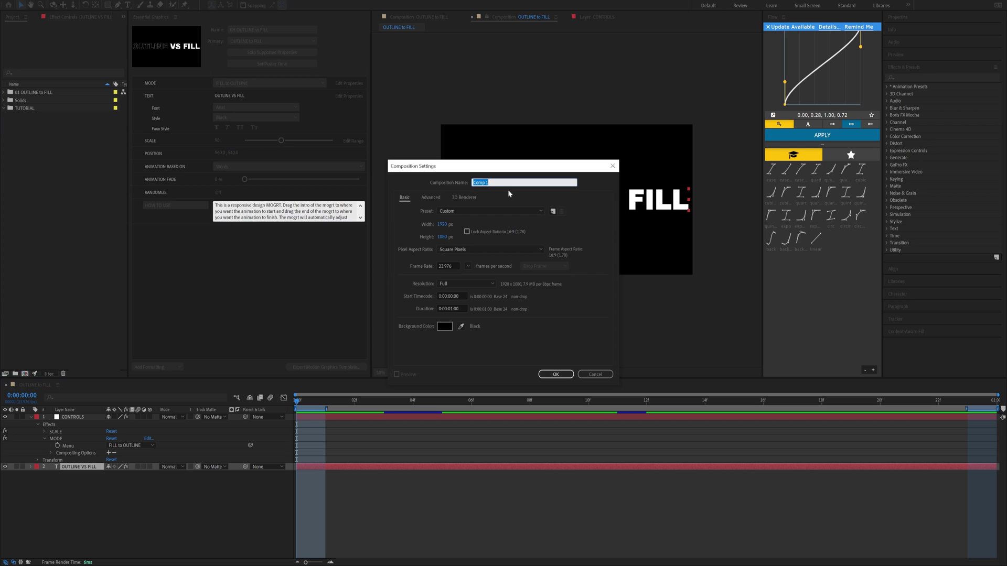
text(OUTLINE vs FILL TUT)
click(556, 374)
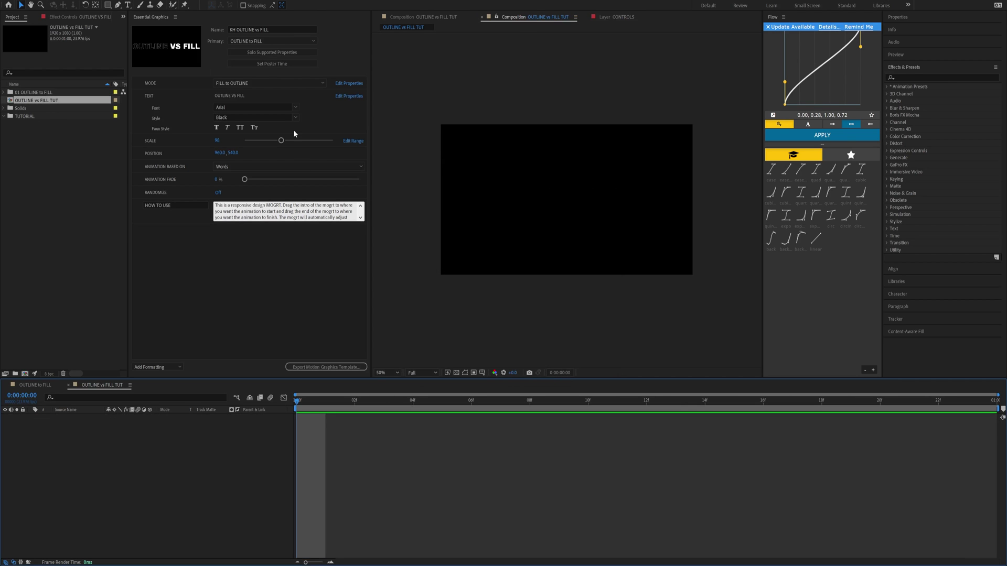
Close the Essential Graphics panel and enlarge the composition viewer by narrowing the Flow panel
click(176, 17)
click(198, 19)
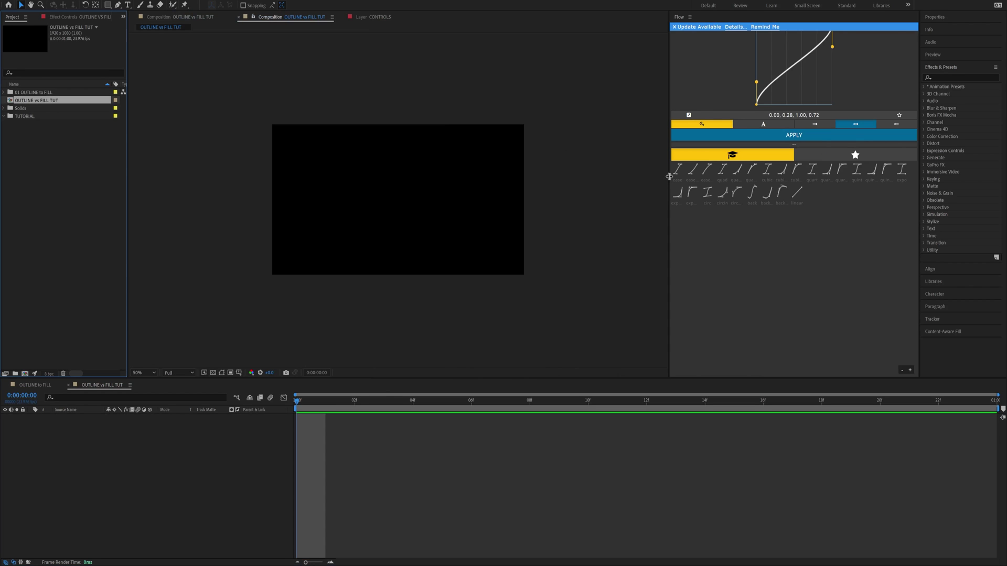
drag(669, 176, 768, 173)
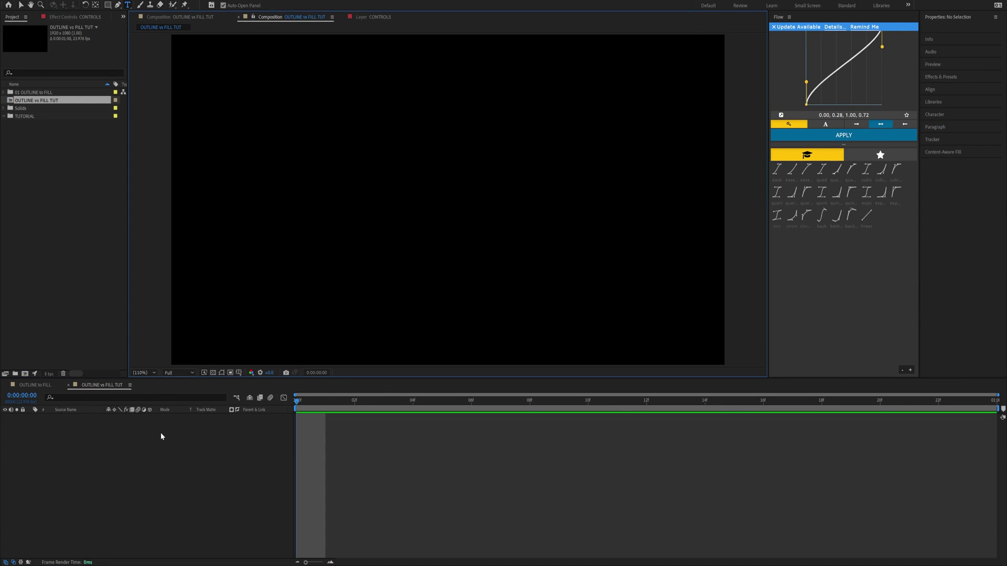
Add a text layer containing the creator's full name in capitals to the new composition
right_click(161, 432)
mouse_move(198, 439)
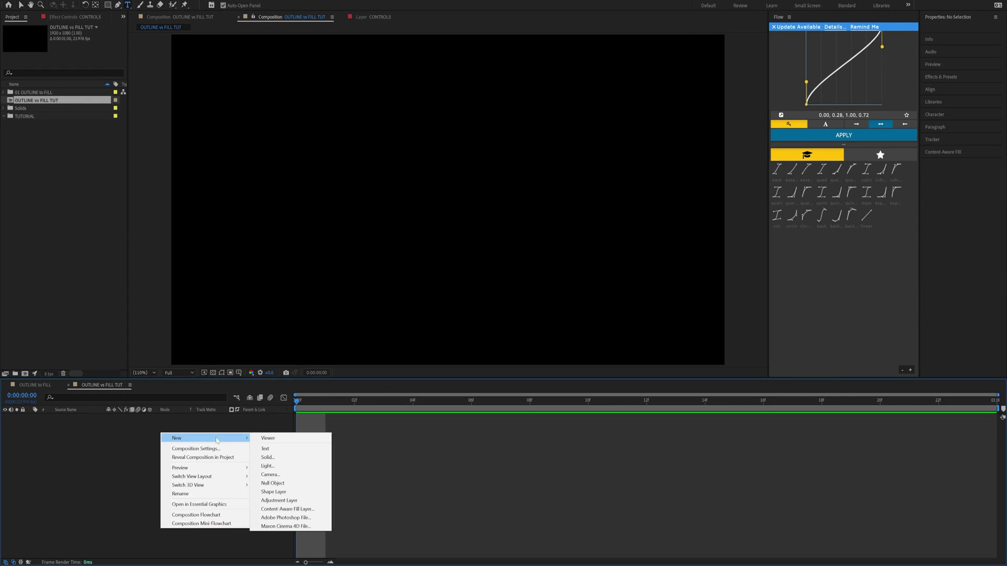
click(265, 448)
text(KYLER HOLLAND)
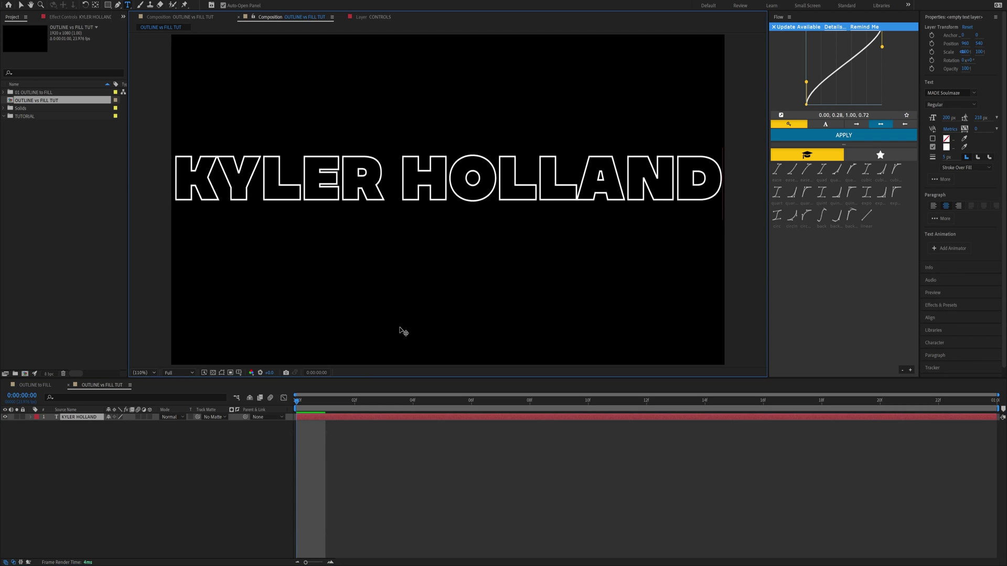
key(ctrl+a)
key(Escape)
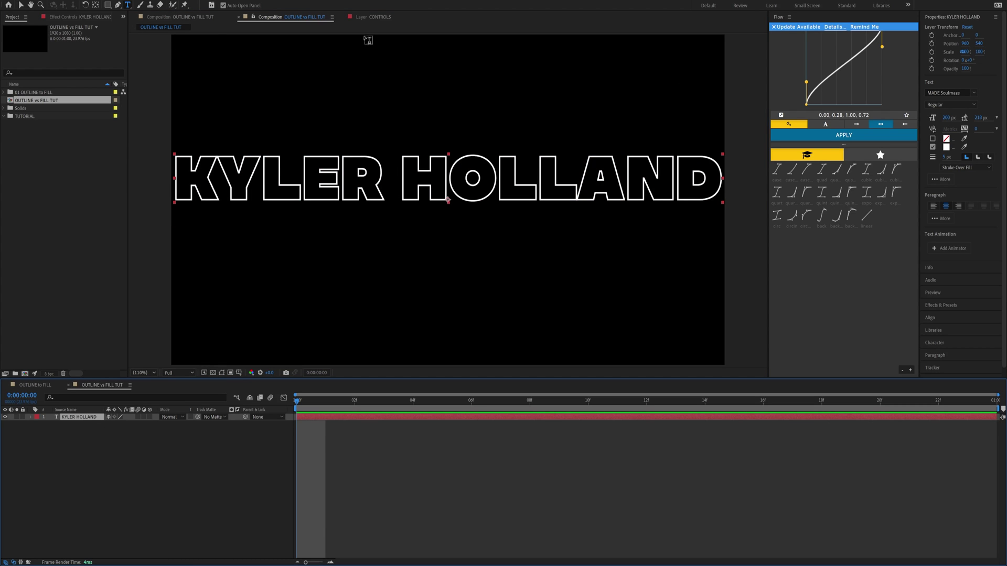
Apply the Lock Anchor Point preset to the name text layer, with the anchor set to Middle Center
click(936, 307)
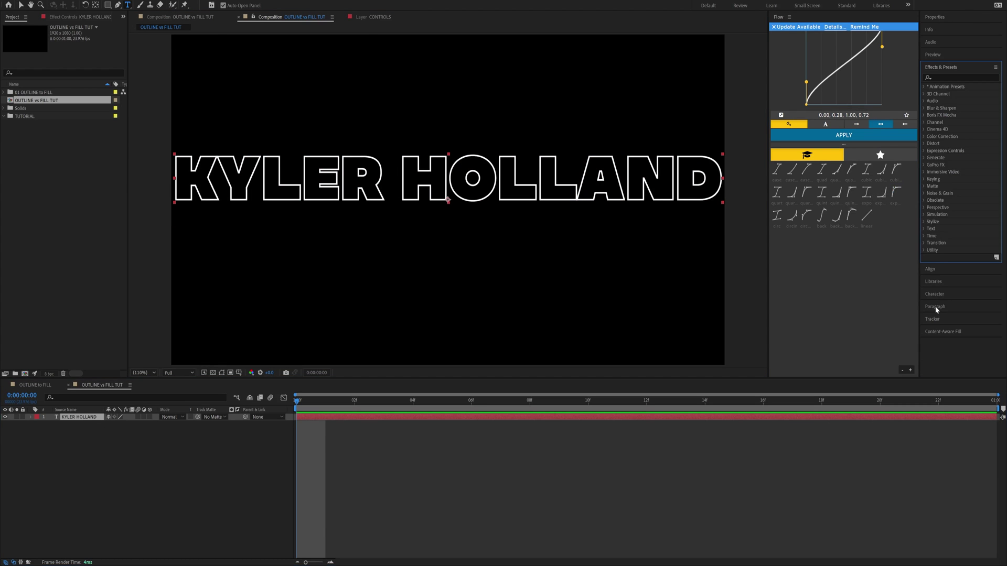
click(951, 77)
text(anchor)
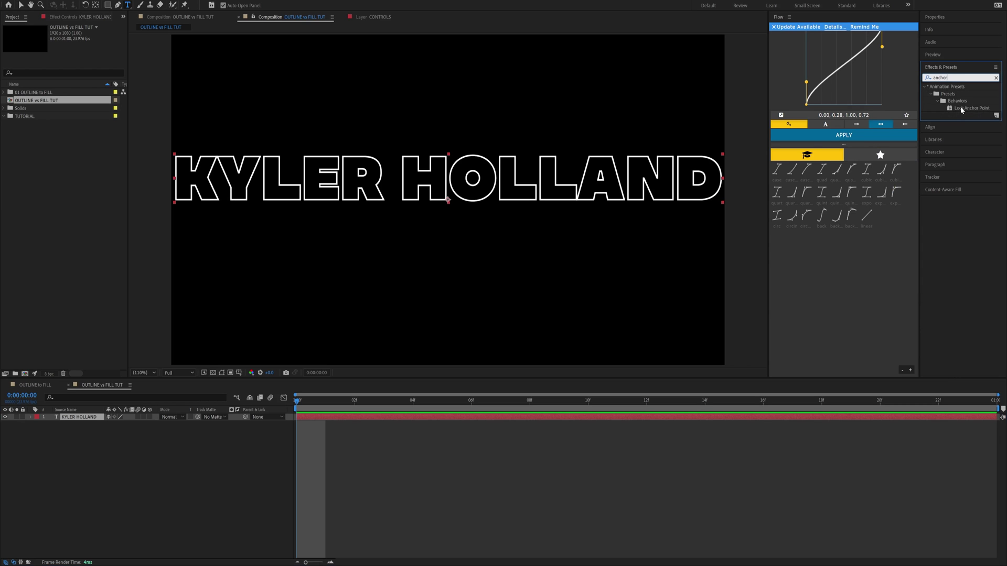
click(962, 108)
drag(972, 110, 79, 418)
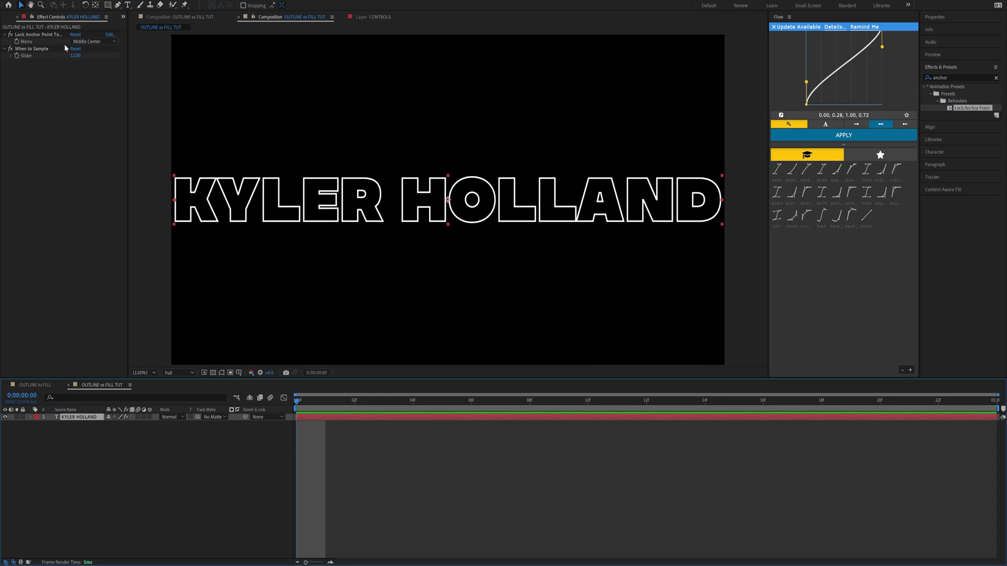
click(96, 42)
click(95, 50)
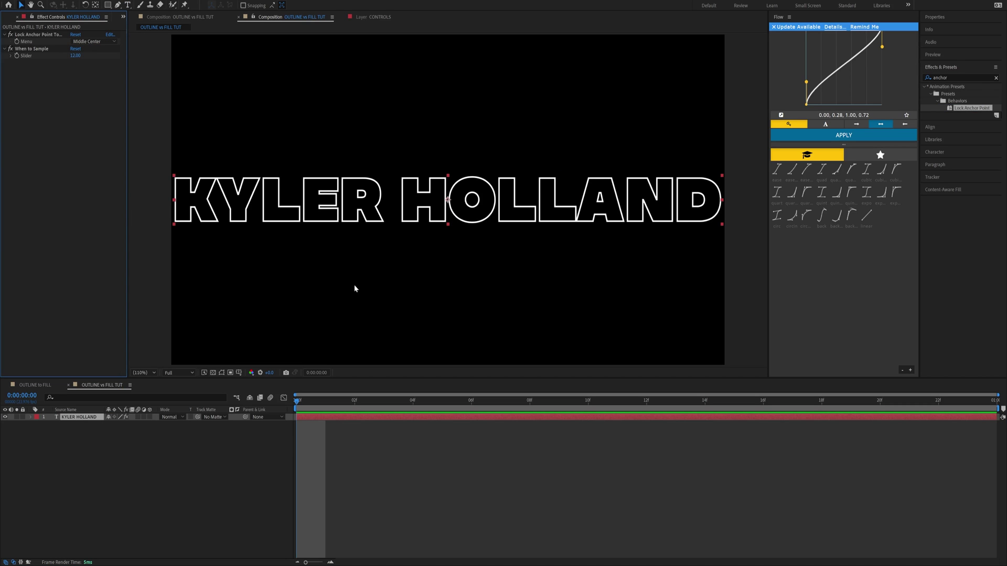
Check the name against the Title/Action Safe guides, hide them, and scale the text layer to 71%
click(239, 373)
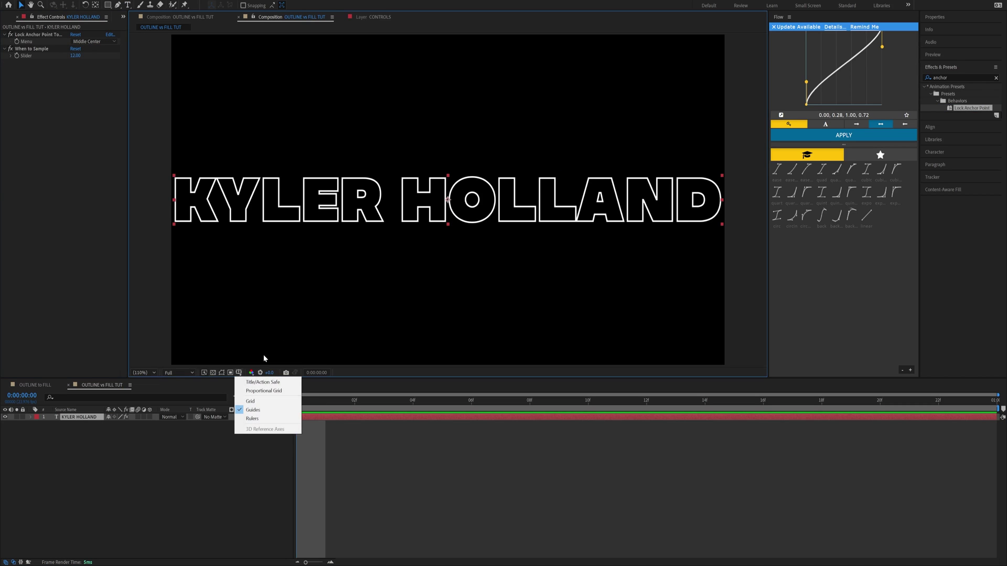
click(264, 382)
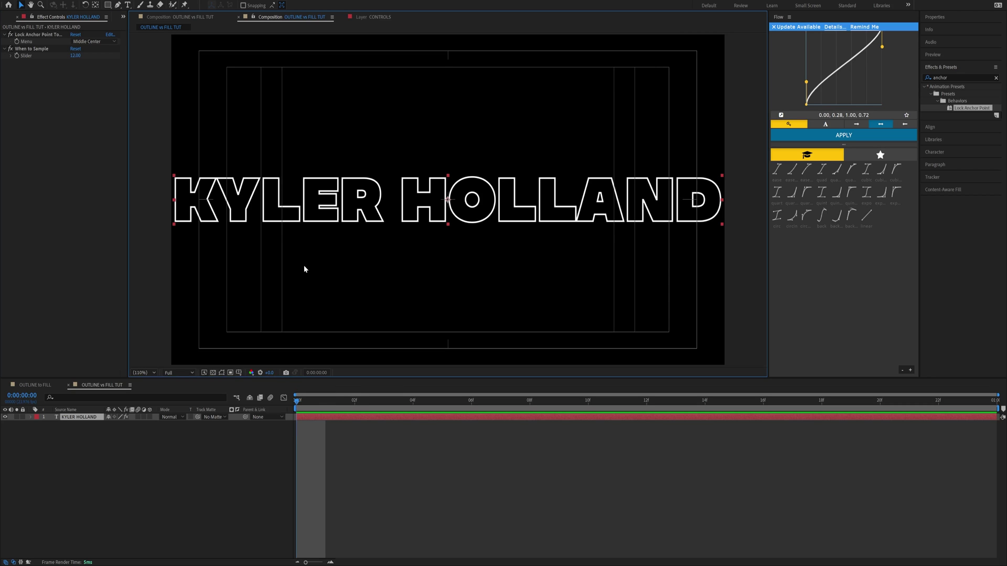
click(239, 372)
click(265, 381)
key(s)
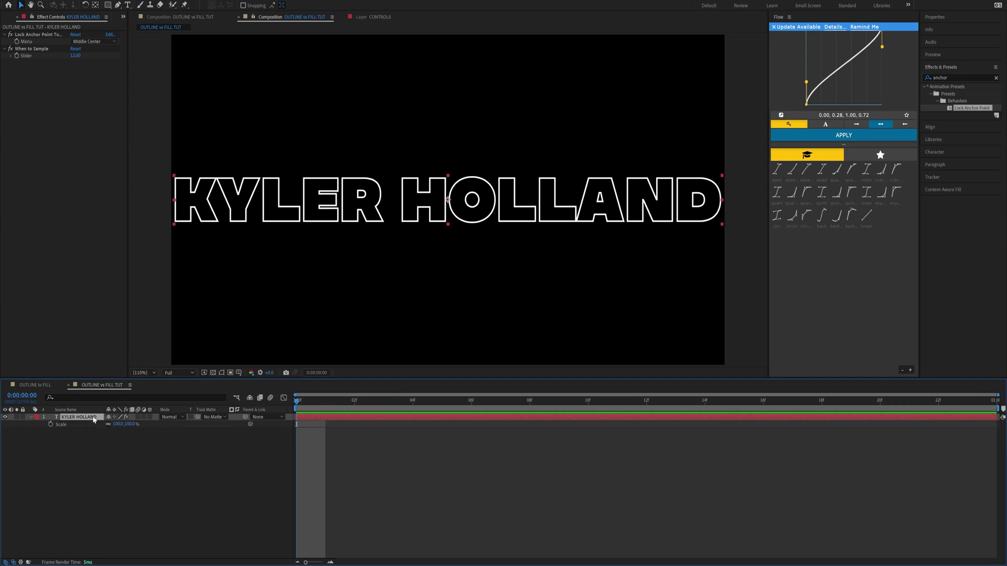
drag(124, 428, 106, 425)
Give the name in MADE Soulmaze an outline-only look by turning its fill off and its white stroke on
key(ctrl+t)
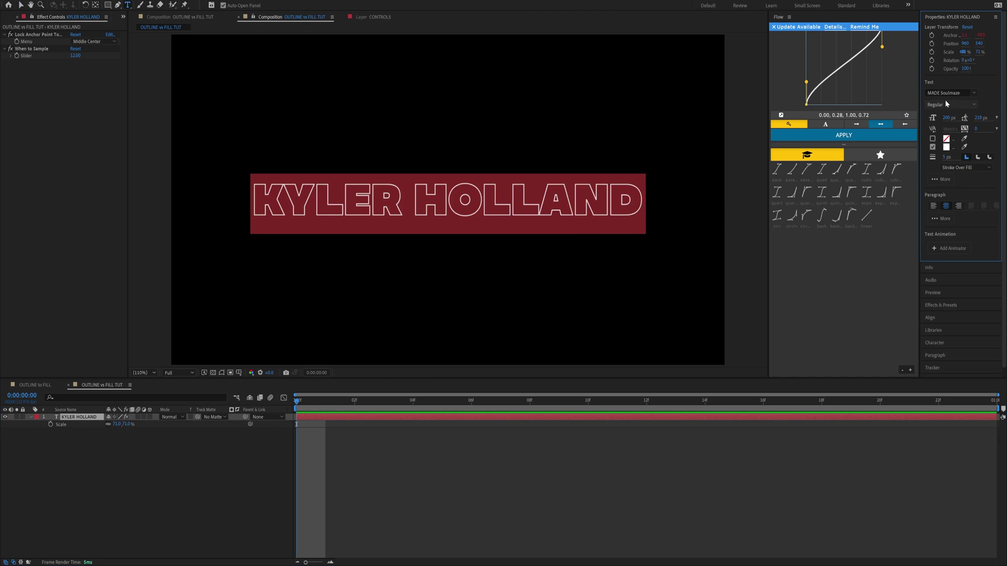
click(946, 93)
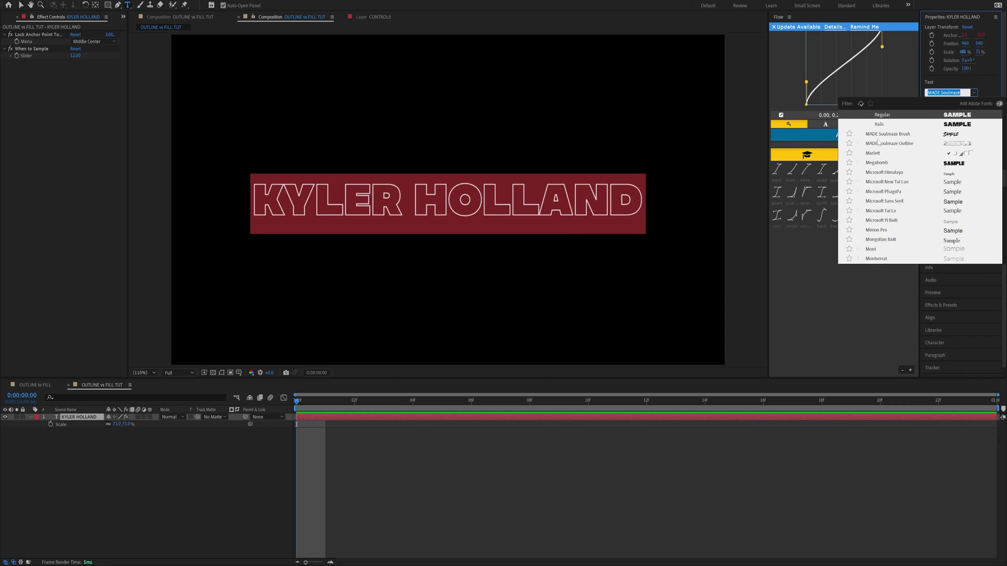
key(Return)
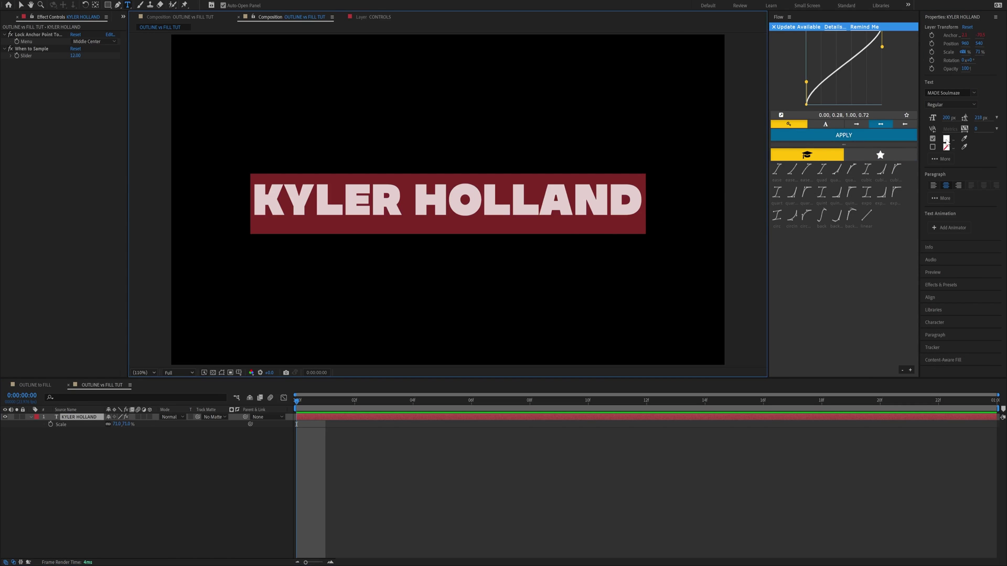
click(933, 139)
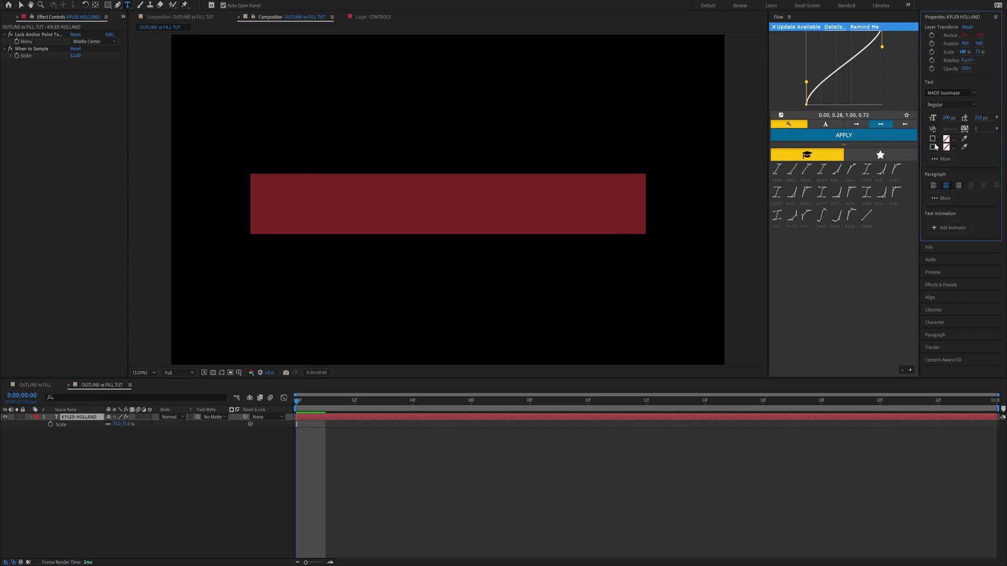
click(933, 148)
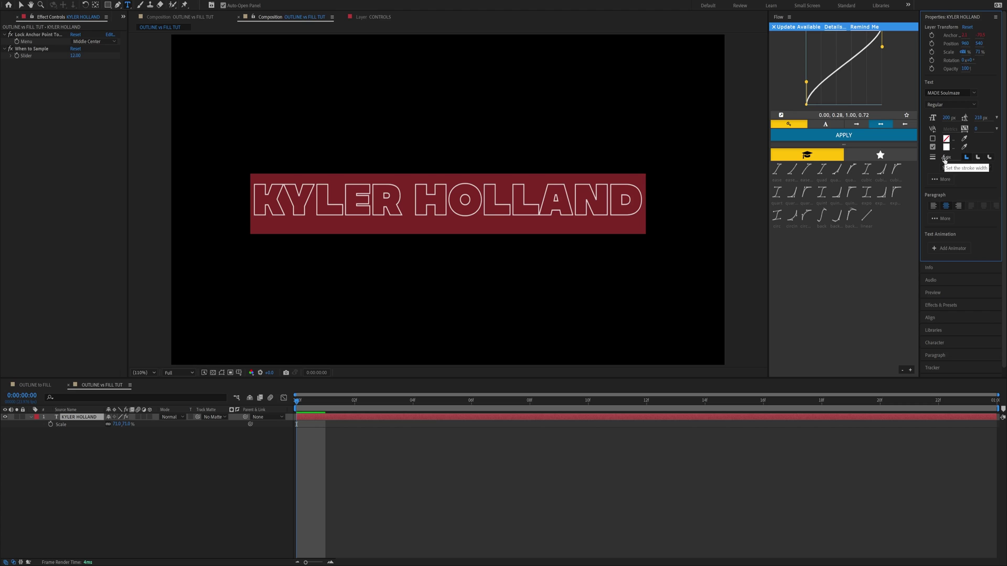
click(944, 158)
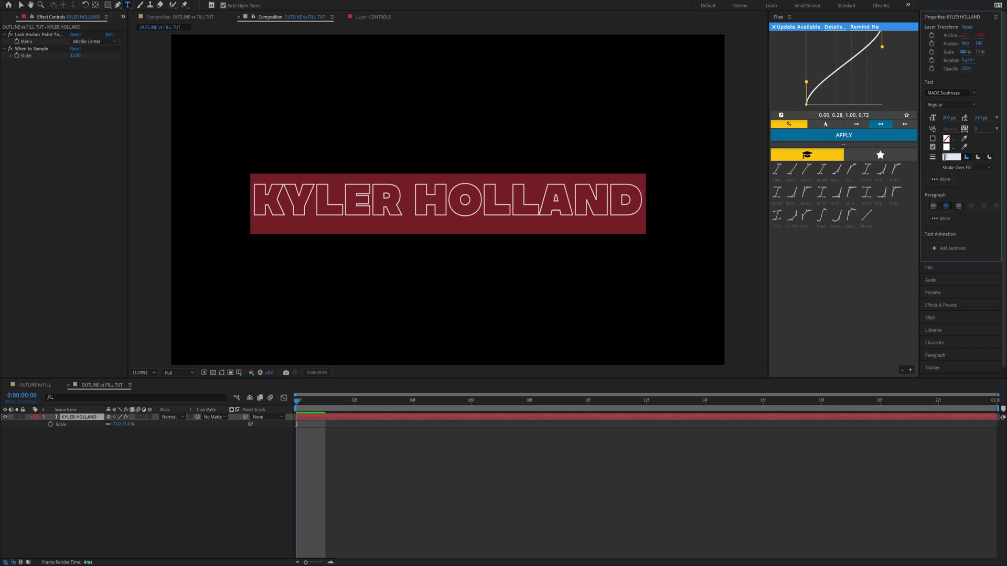
click(578, 465)
drag(319, 400, 225, 407)
key(space)
key(ctrl+t)
key(space)
Expand the name text layer and add a Fill Color Opacity animator to it
click(77, 421)
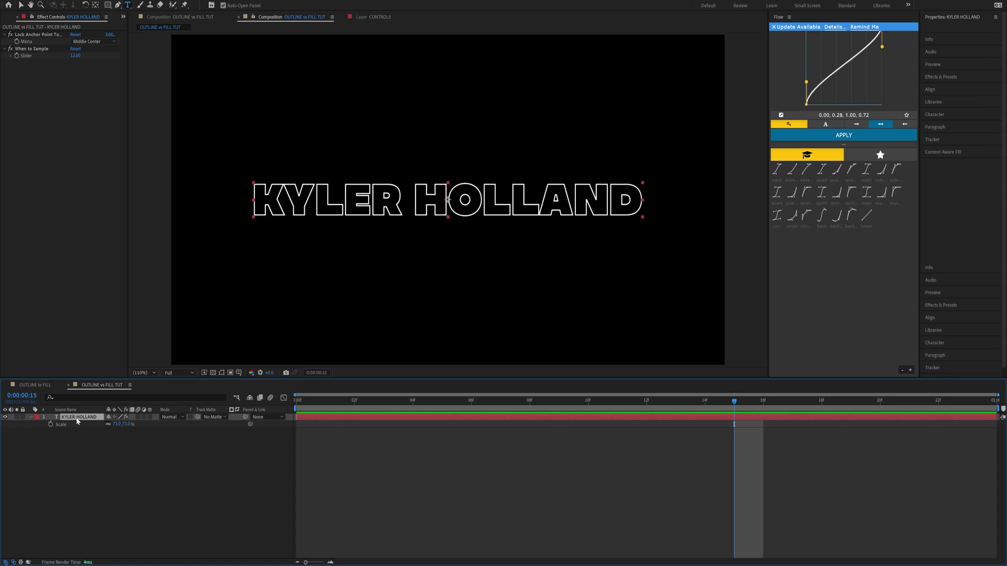
click(32, 421)
click(30, 417)
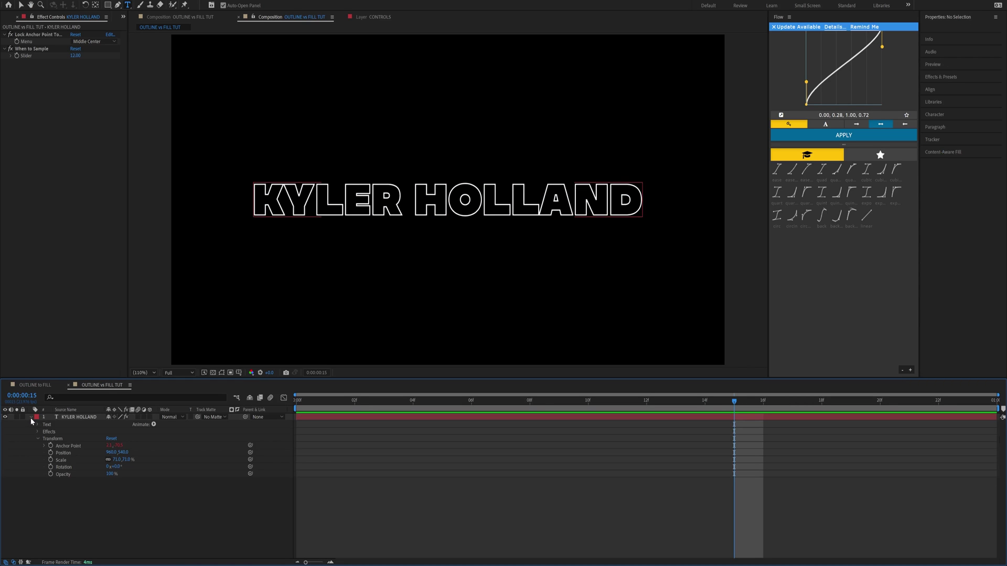
click(153, 425)
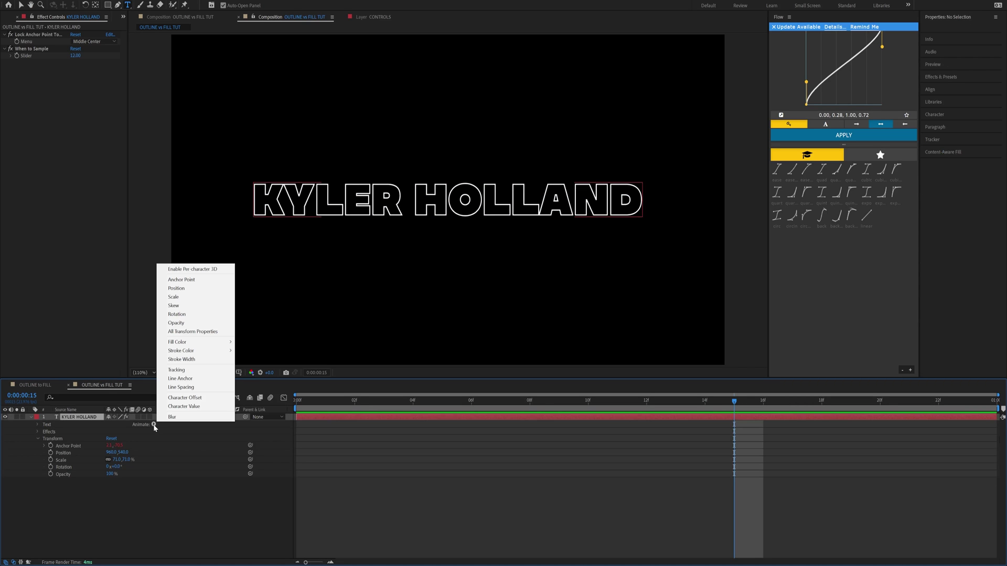
mouse_move(200, 348)
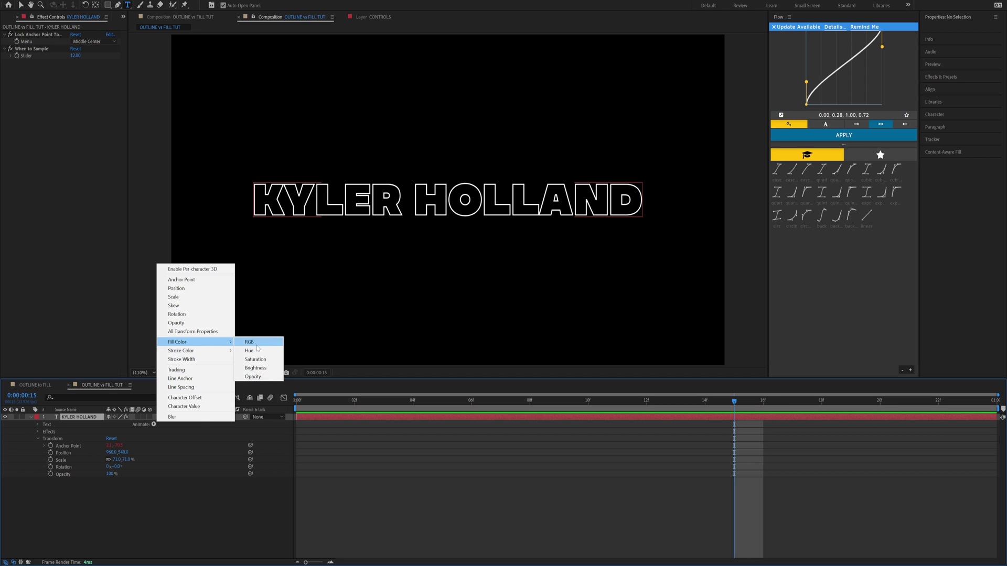
click(257, 378)
drag(322, 402, 413, 401)
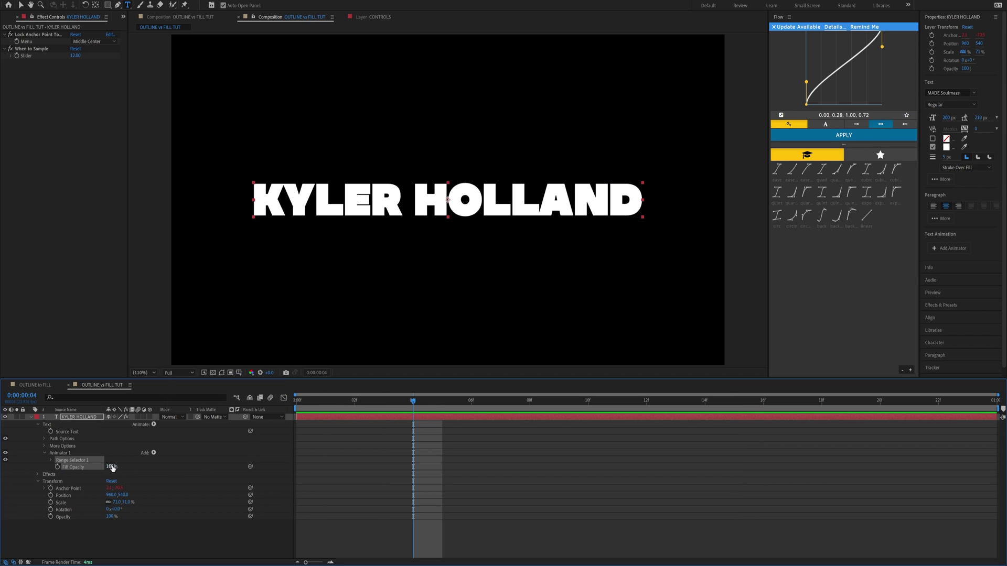
Expand the animator's range selector with its Advanced options and set the selector's End to 0%
drag(113, 467, 244, 459)
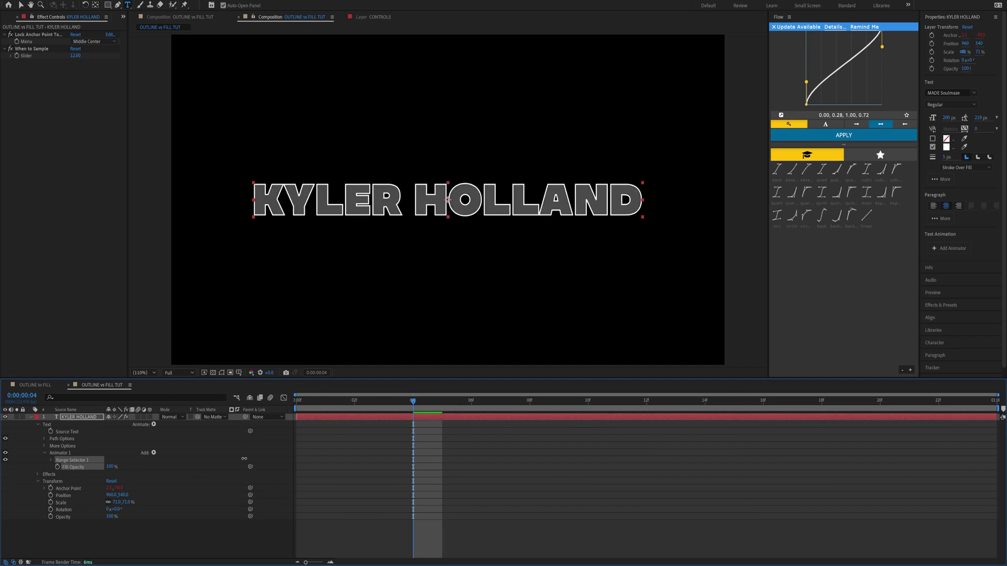
click(51, 460)
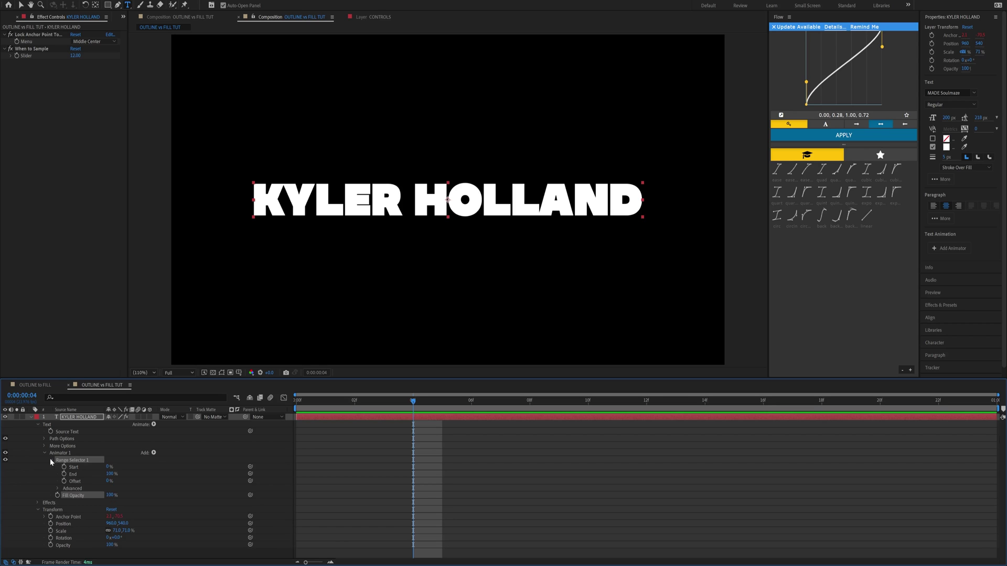
click(59, 488)
scroll(46, 477, down, 2)
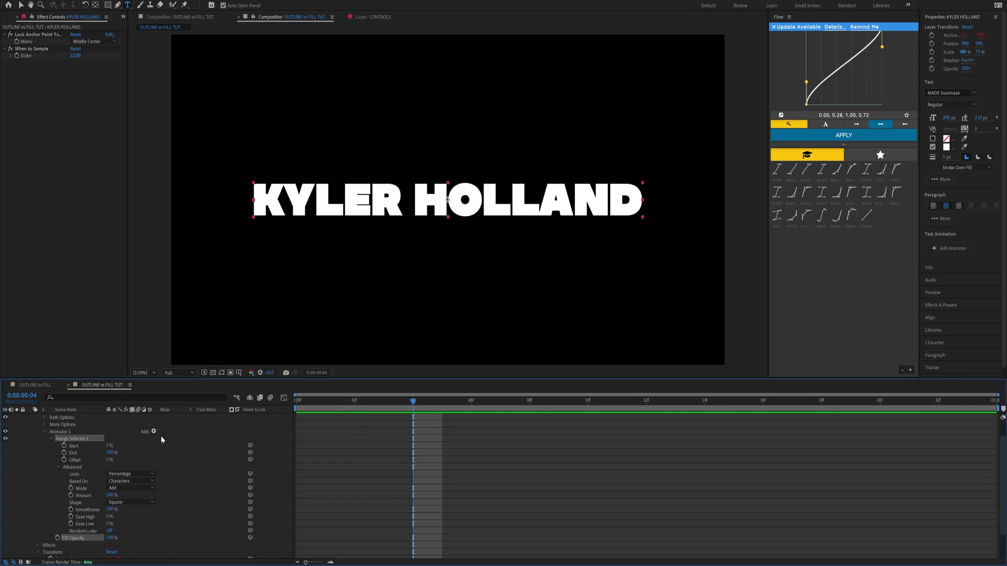
drag(112, 450, 46, 453)
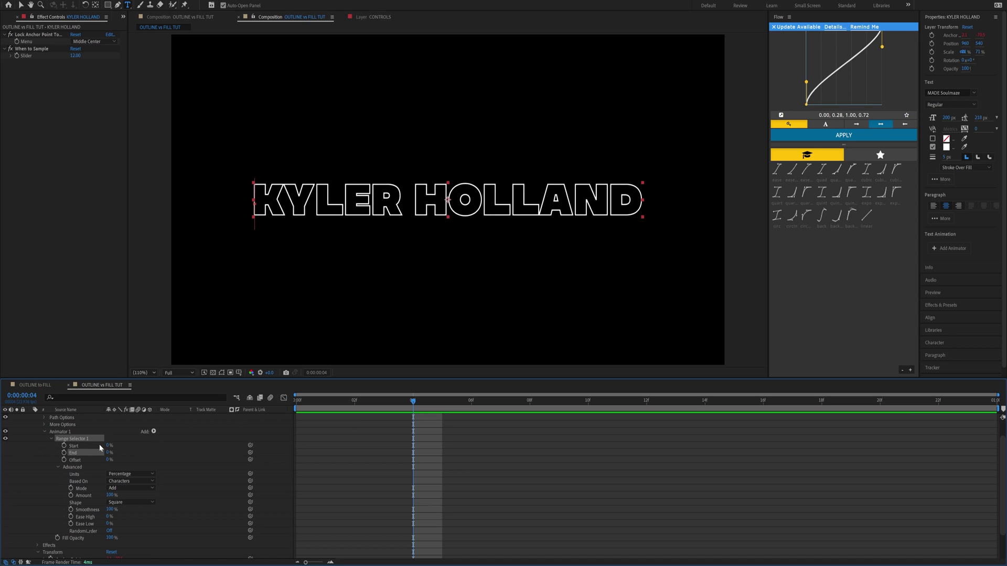
scroll(93, 483, down, 1)
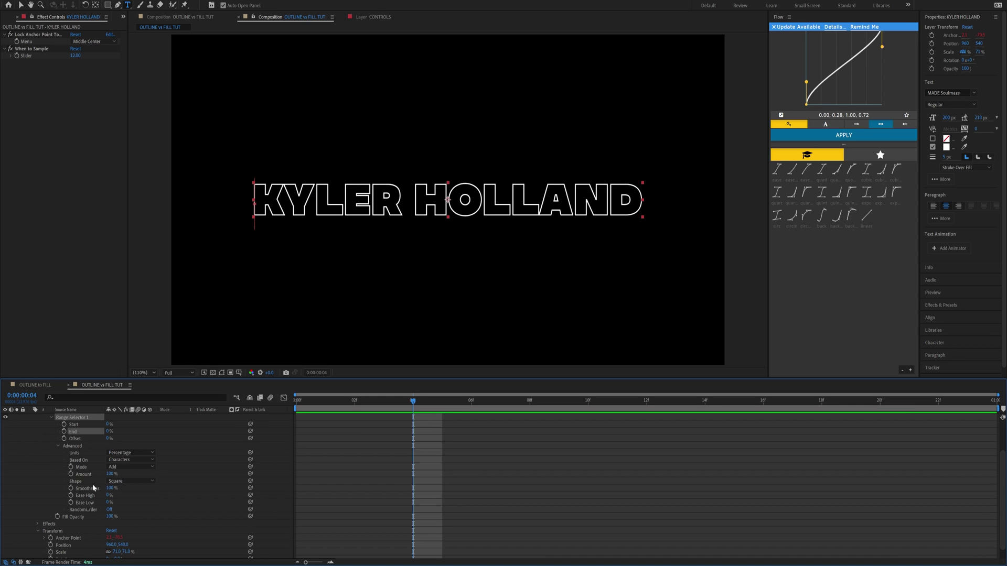
scroll(92, 480, up, 1)
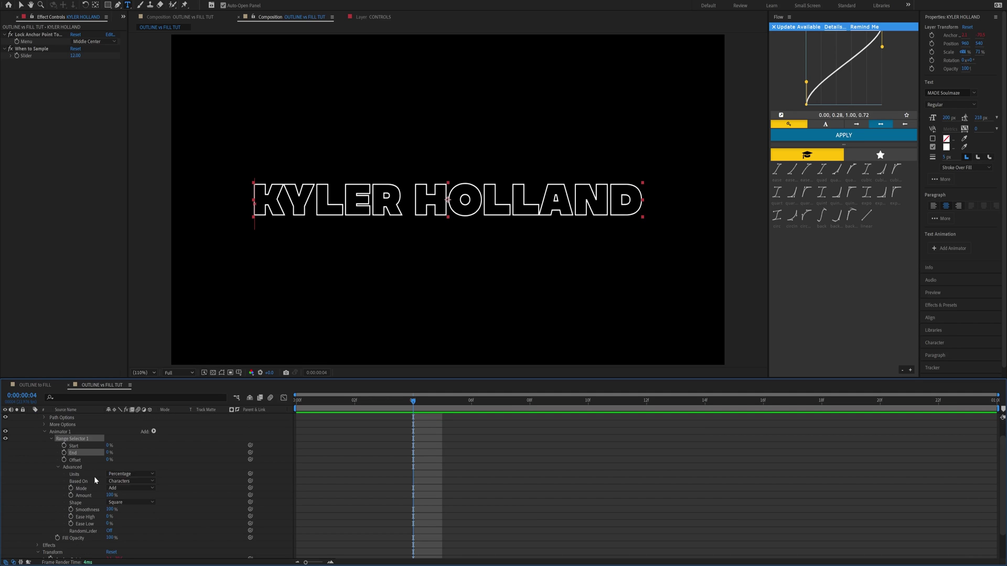
Set the range selector to be based on Words and scrub Start to test the word-by-word fill
mouse_move(108, 446)
mouse_down()
mouse_move(167, 442)
mouse_move(90, 449)
mouse_up()
click(124, 481)
click(124, 506)
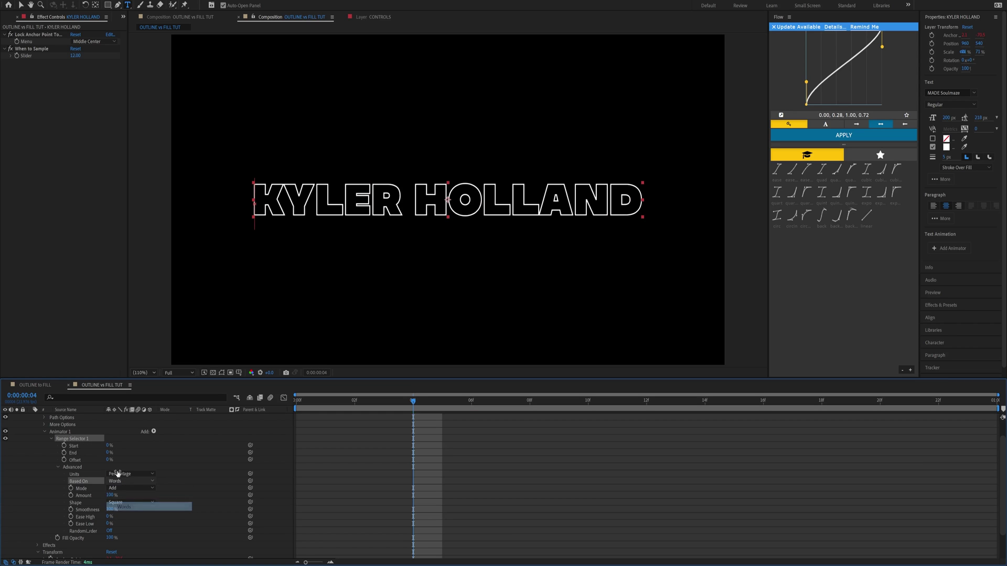
mouse_move(109, 445)
mouse_down()
mouse_move(130, 444)
mouse_move(118, 443)
mouse_up()
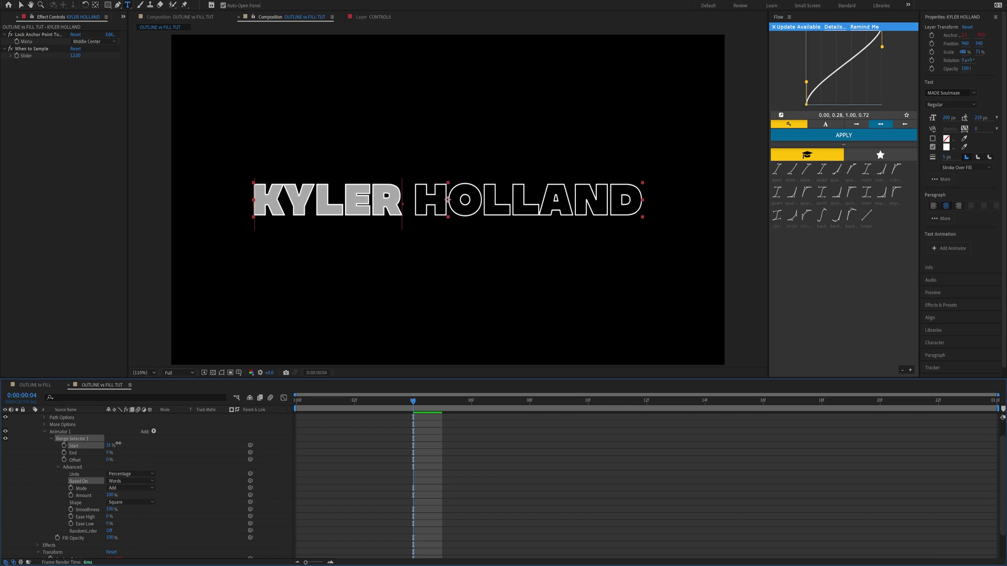
Set the range selector's Smoothness to 0% and return its Start to 0%
click(110, 509)
text(3)
key(Return)
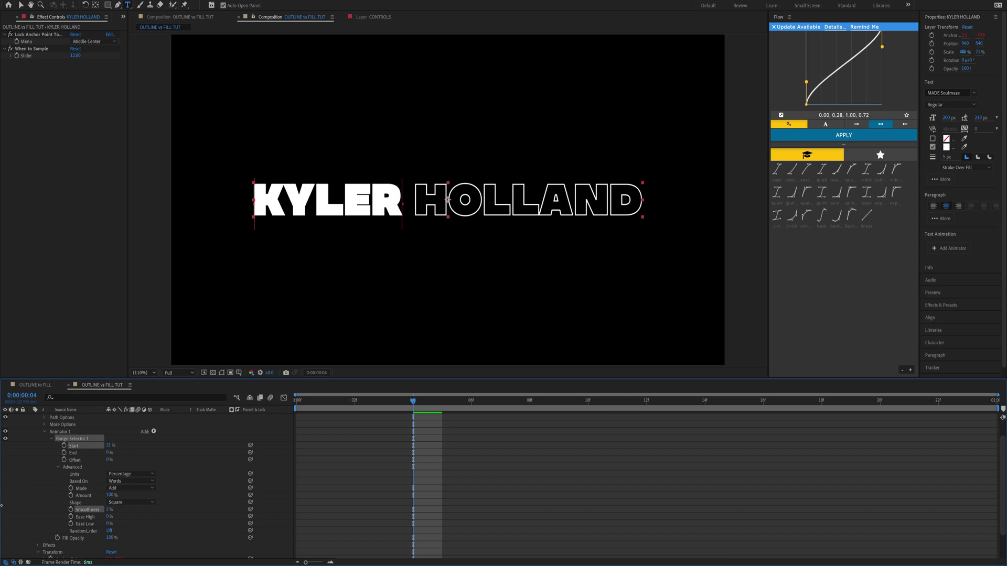
mouse_move(109, 446)
mouse_down()
mouse_move(99, 445)
mouse_move(140, 445)
mouse_move(94, 445)
mouse_up()
click(108, 509)
text(0)
key(Return)
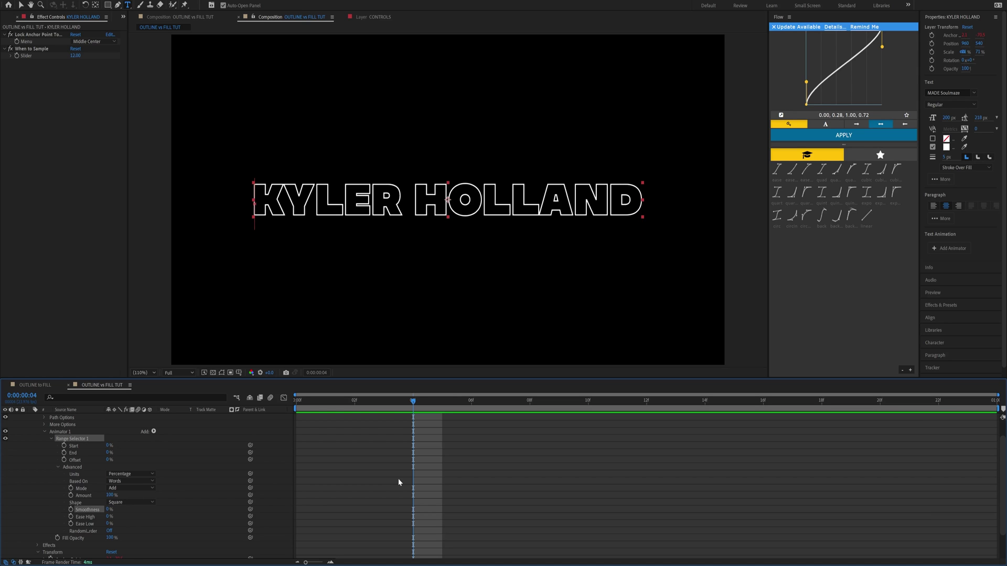
Play the composition briefly and return the playhead to the first frame
scroll(398, 478, down, 2)
drag(403, 401, 264, 405)
key(space)
key(space)
drag(370, 401, 270, 399)
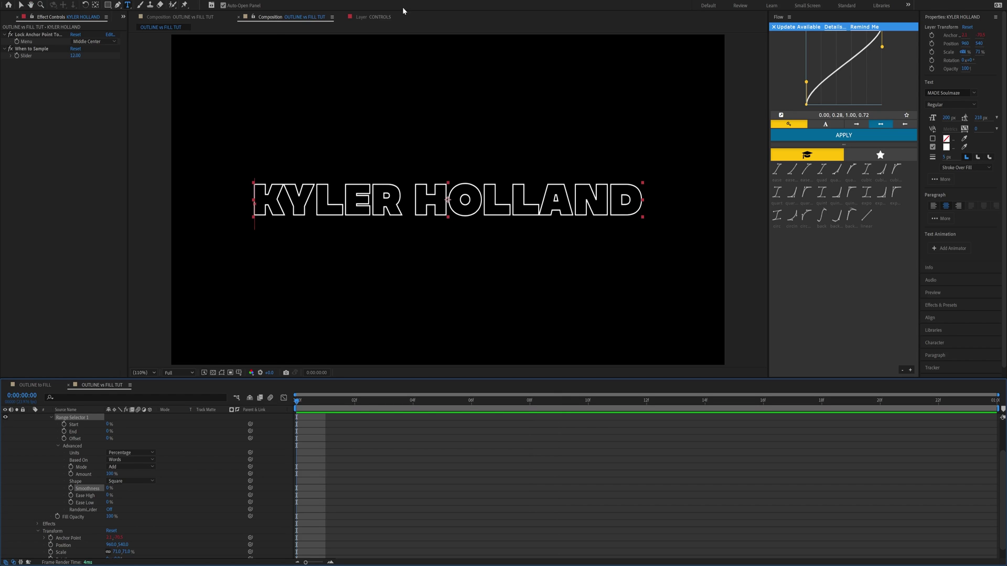
Show Essential Graphics and choose OUTLINE vs FILL TUT as its primary composition
click(132, 1)
click(171, 98)
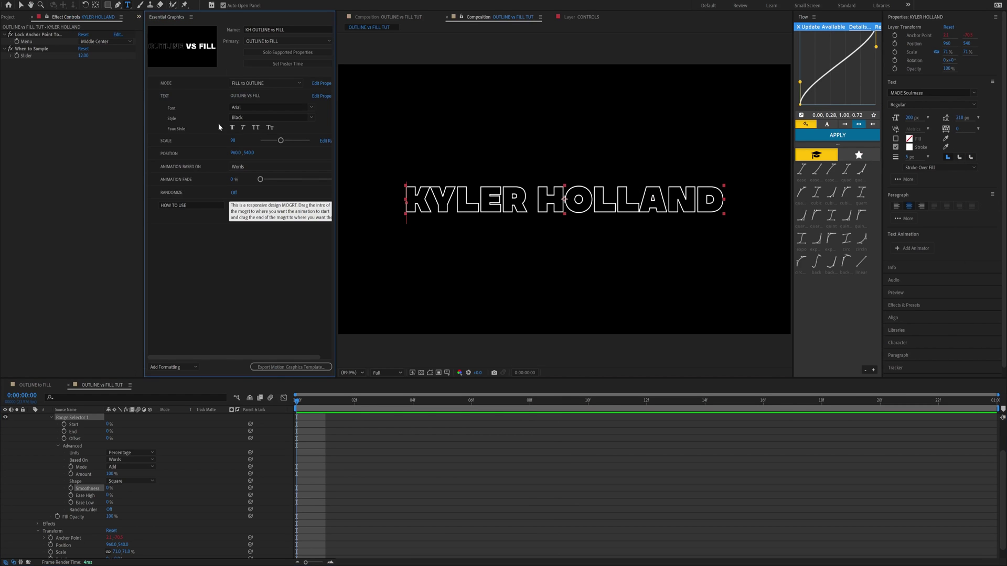
click(287, 41)
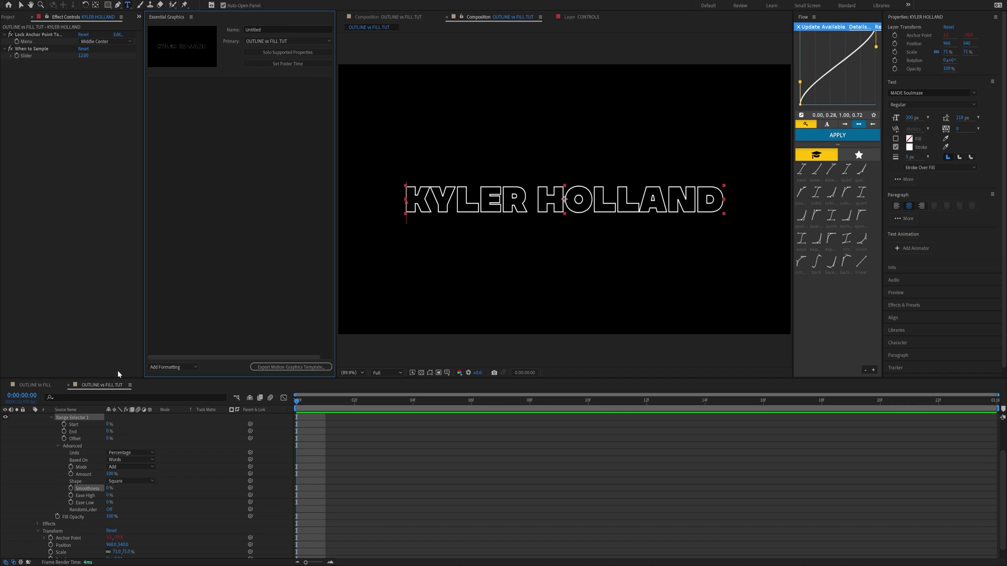
Solo the supported properties for Essential Graphics and make the timeline area taller
click(274, 54)
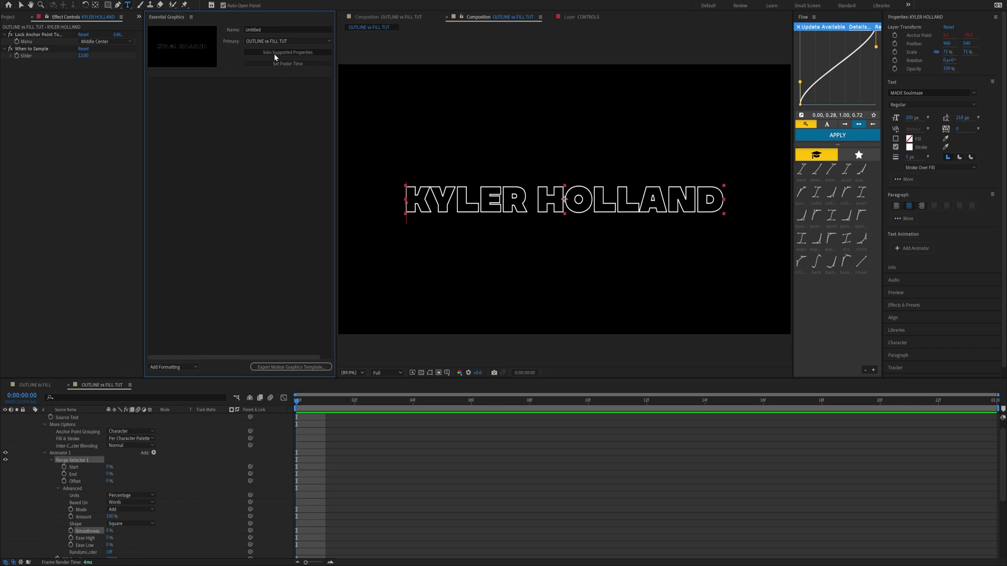
scroll(180, 468, down, 3)
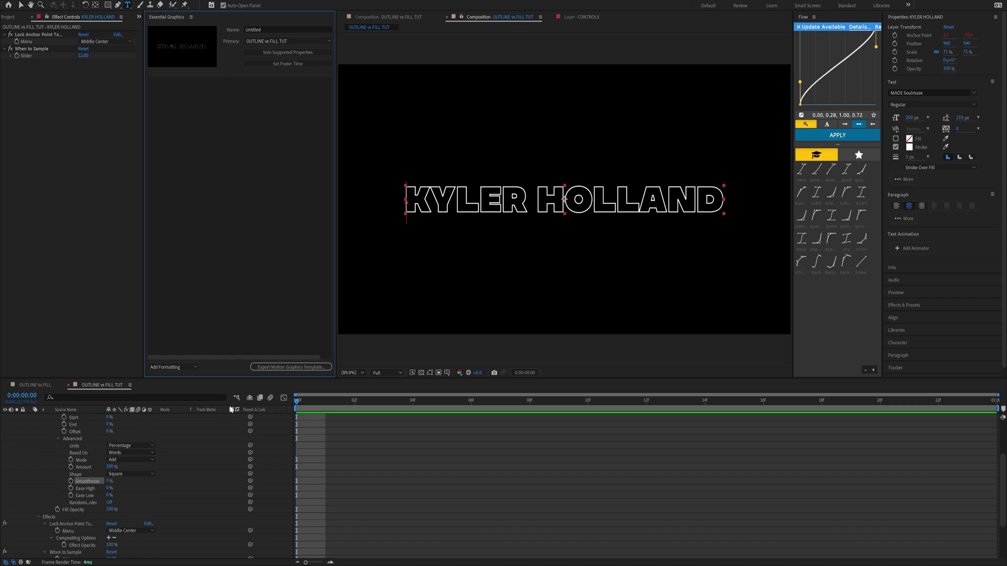
drag(249, 378, 249, 321)
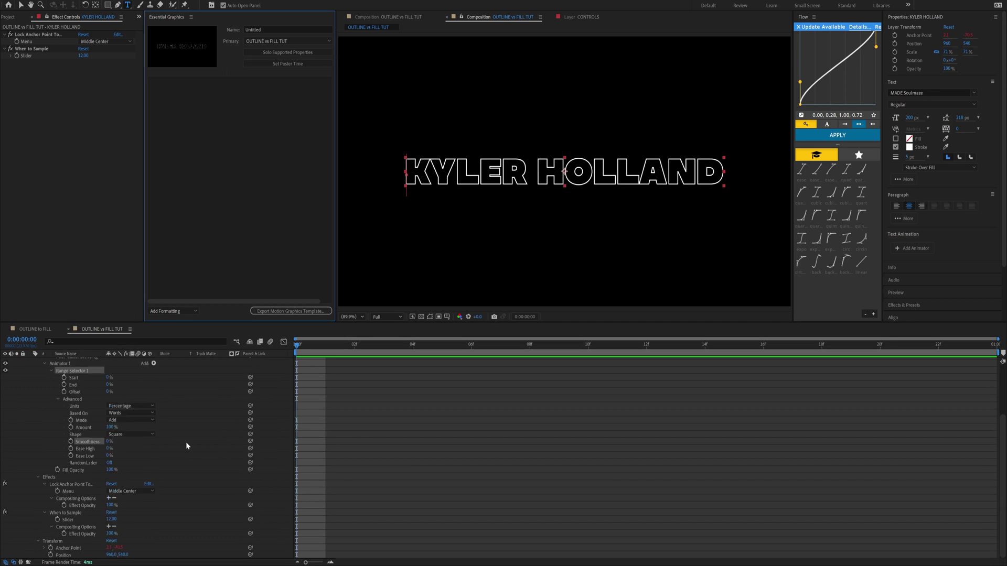
scroll(186, 442, up, 2)
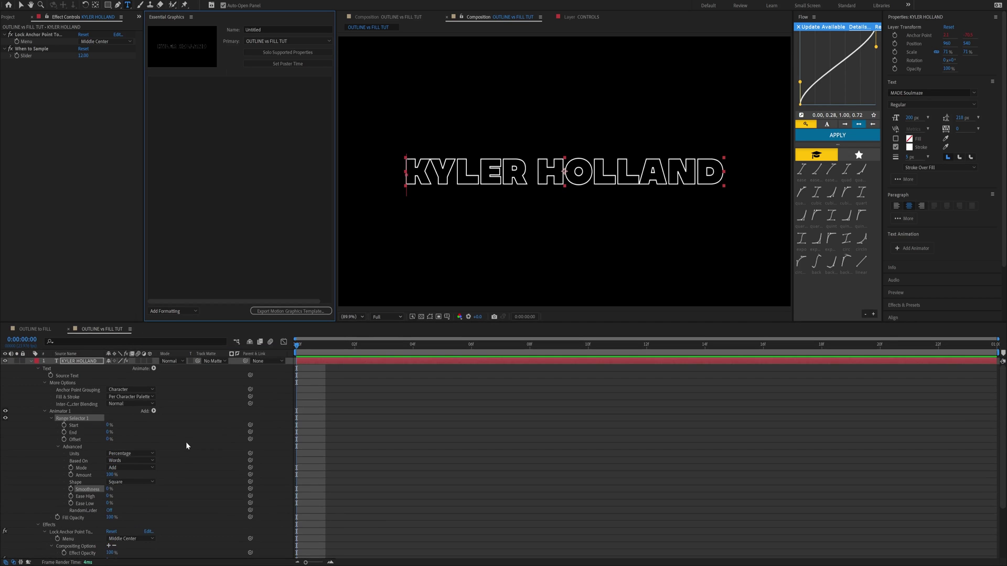
Add the layer's Source Text to Essential Graphics and change the text to MOTION GRAPHIC
click(71, 376)
drag(65, 377, 223, 166)
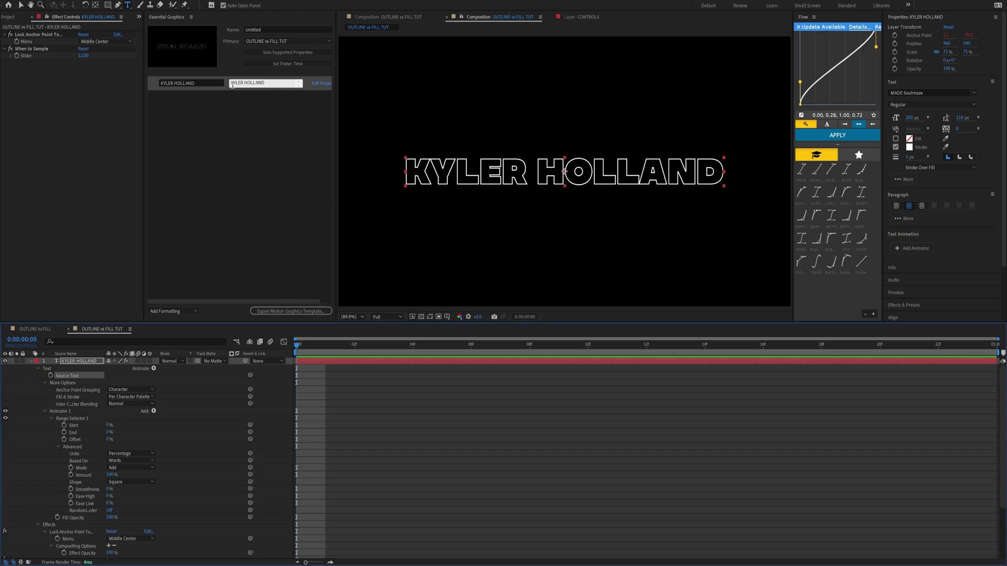
click(284, 81)
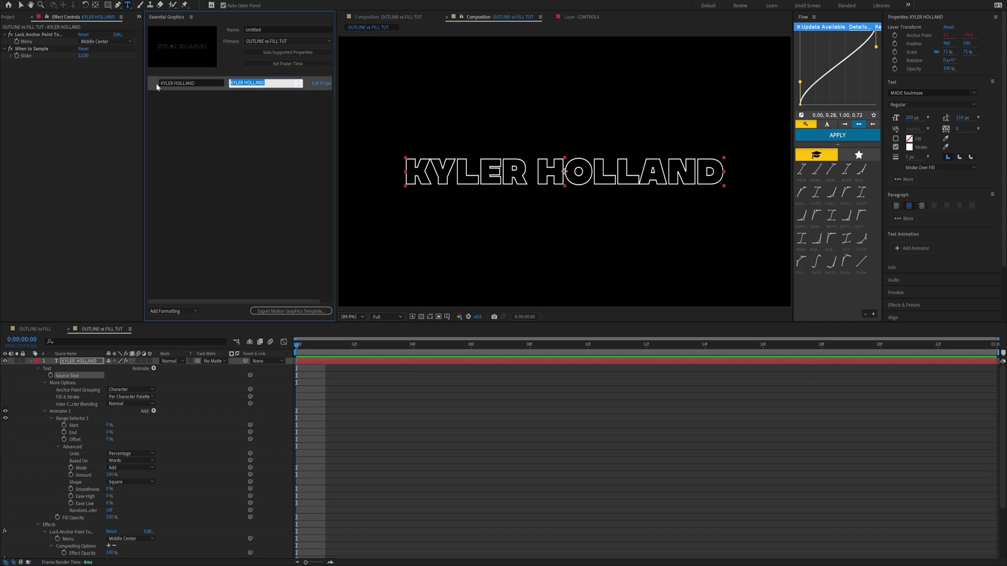
text(MOTION GRAPHIC)
click(168, 145)
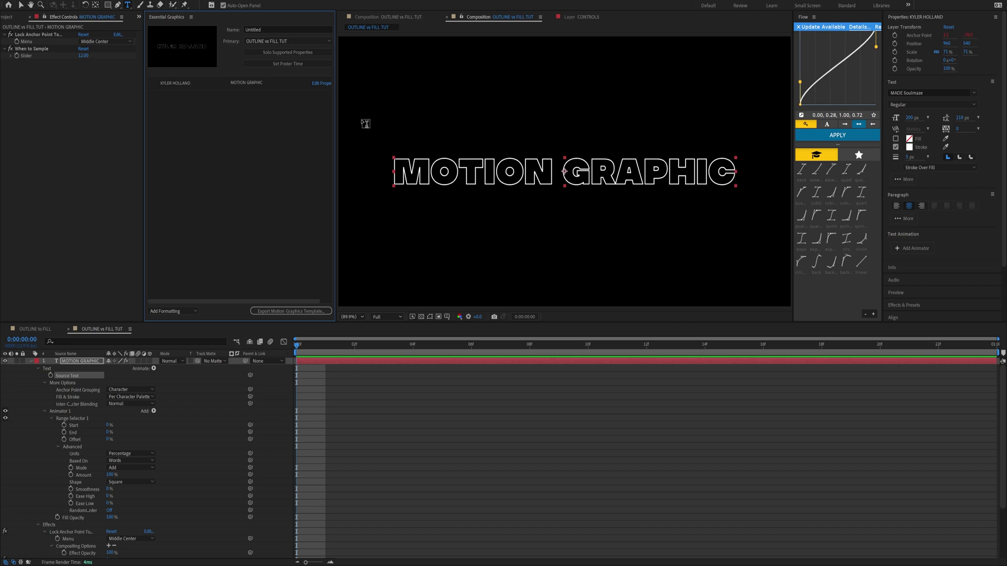
Enable custom font selection and faux styles for the Source Text property in Essential Graphics
click(321, 85)
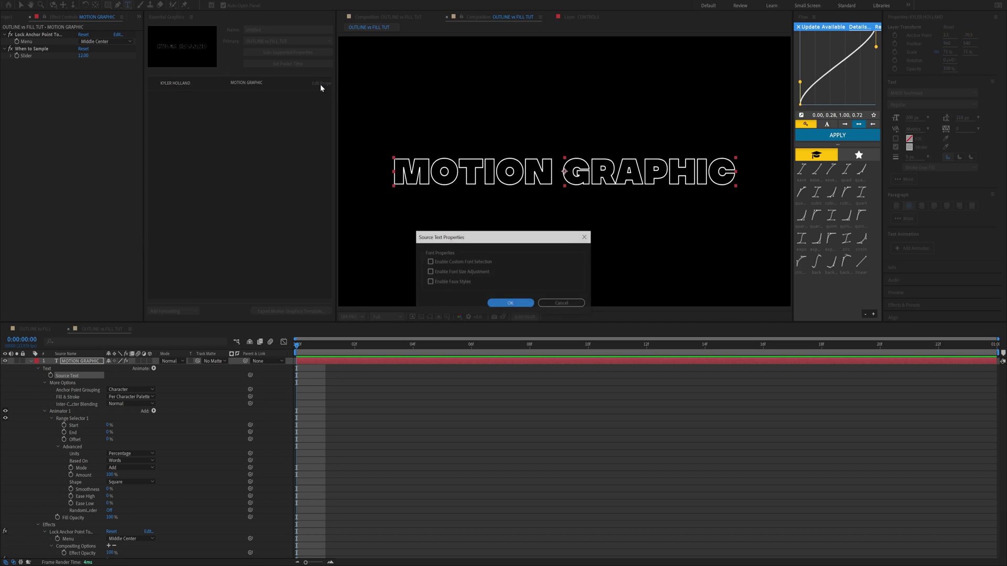
click(456, 282)
click(471, 261)
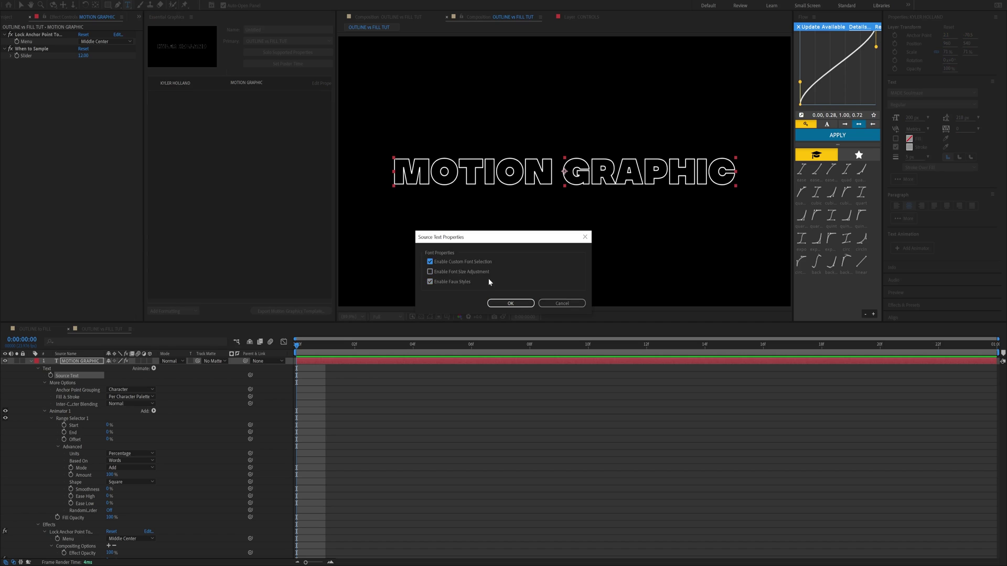
click(510, 303)
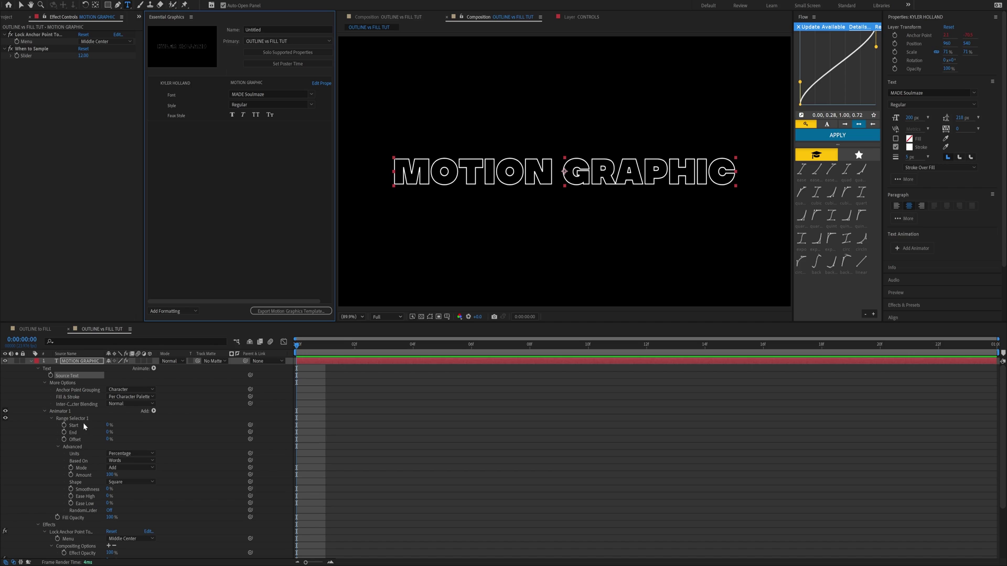
Keyframe the range selector's Start from 0% at the first frame to 100% at the end of the composition
scroll(79, 422, down, 1)
drag(298, 345, 223, 348)
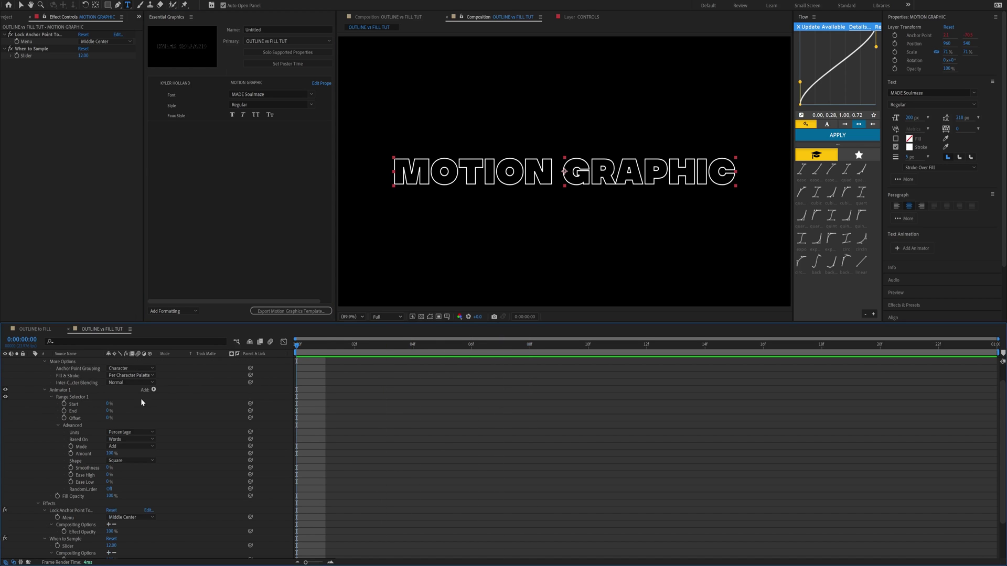
click(64, 404)
click(968, 345)
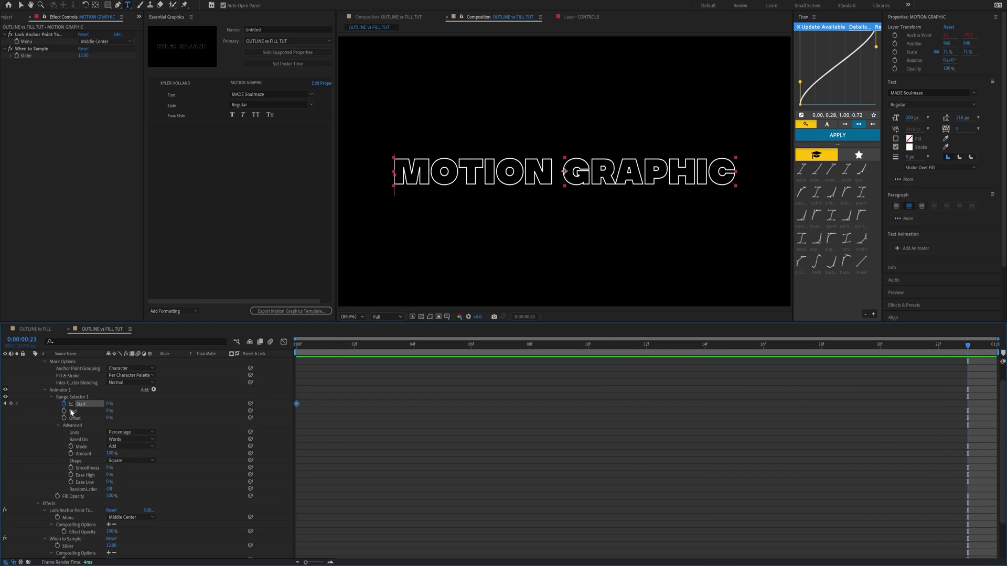
drag(108, 404, 474, 404)
click(967, 404)
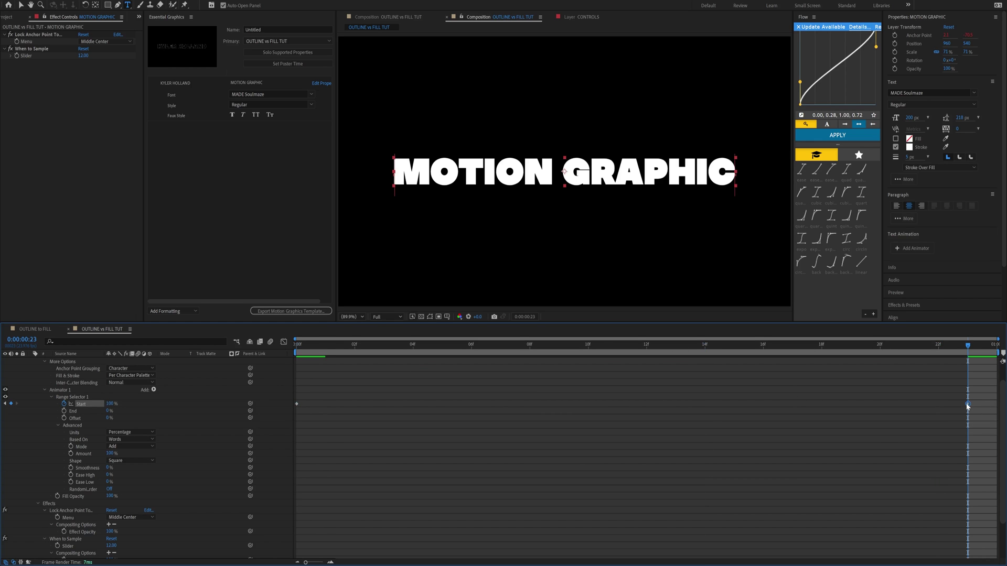
drag(967, 404, 997, 404)
Preview the word-by-word fill, switch the range selector's Based On to Characters, and preview it again
key(space)
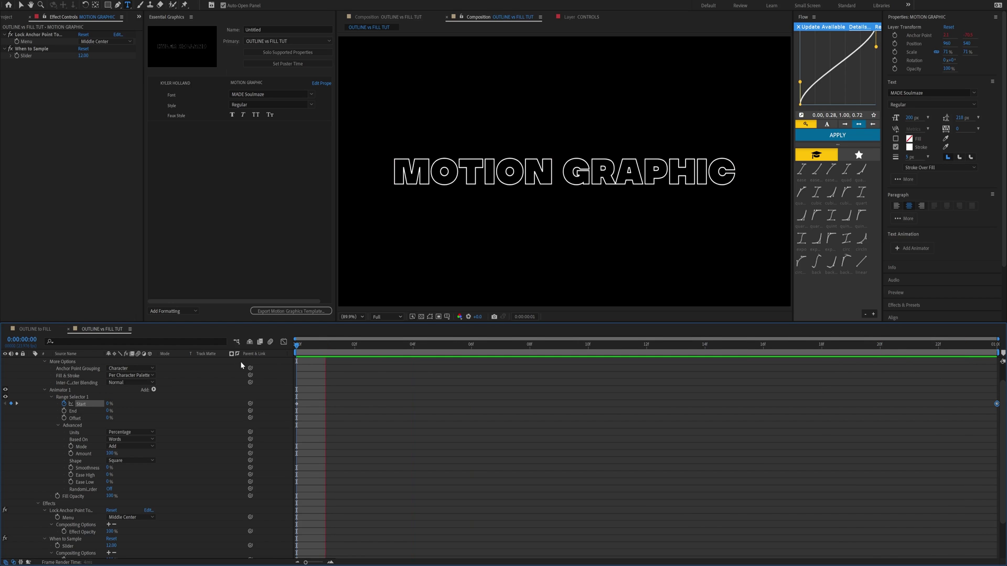
key(space)
click(132, 440)
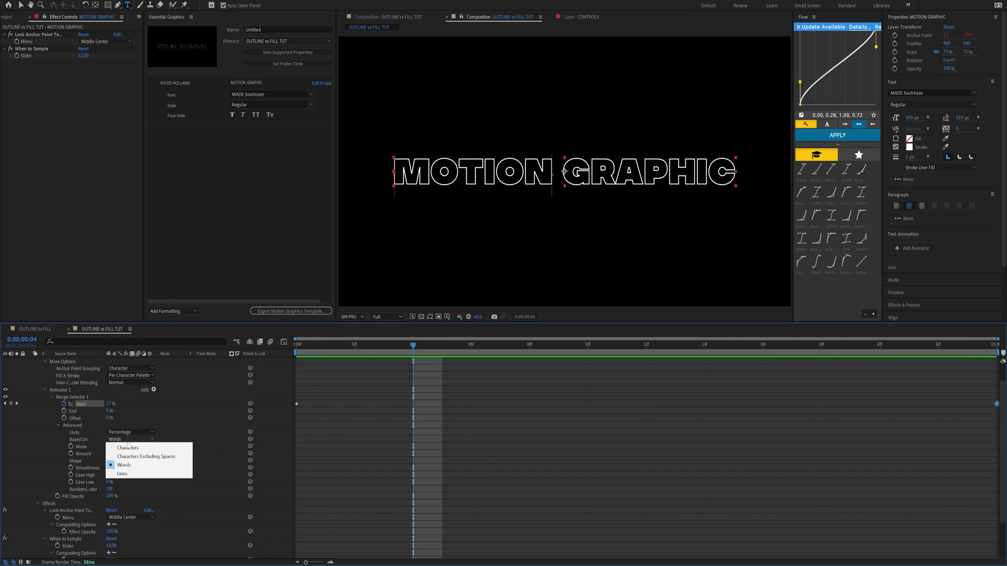
click(132, 449)
key(space)
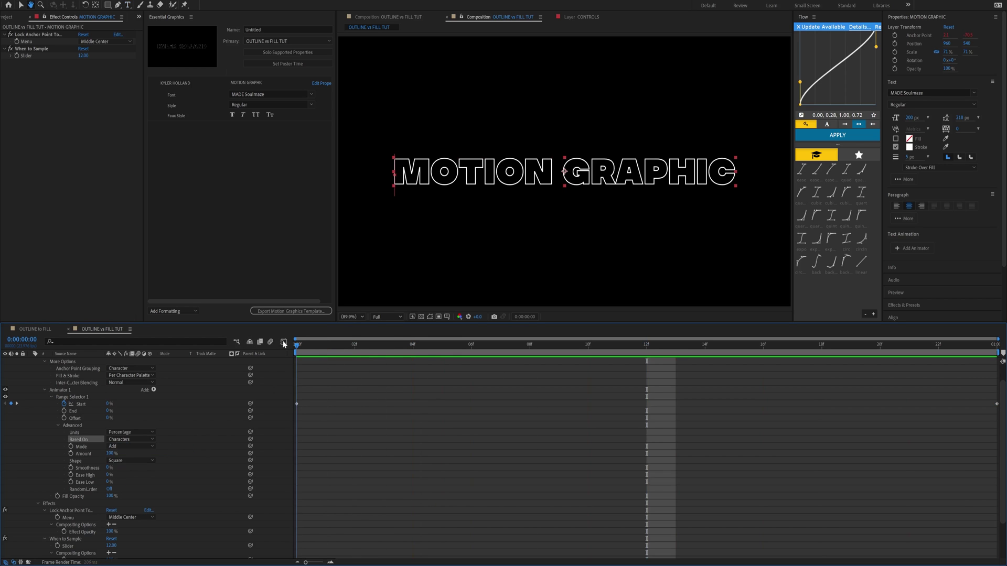
key(space)
Add the range selector's Based On, Smoothness and Randomize Order properties to Essential Graphics
drag(78, 439, 173, 229)
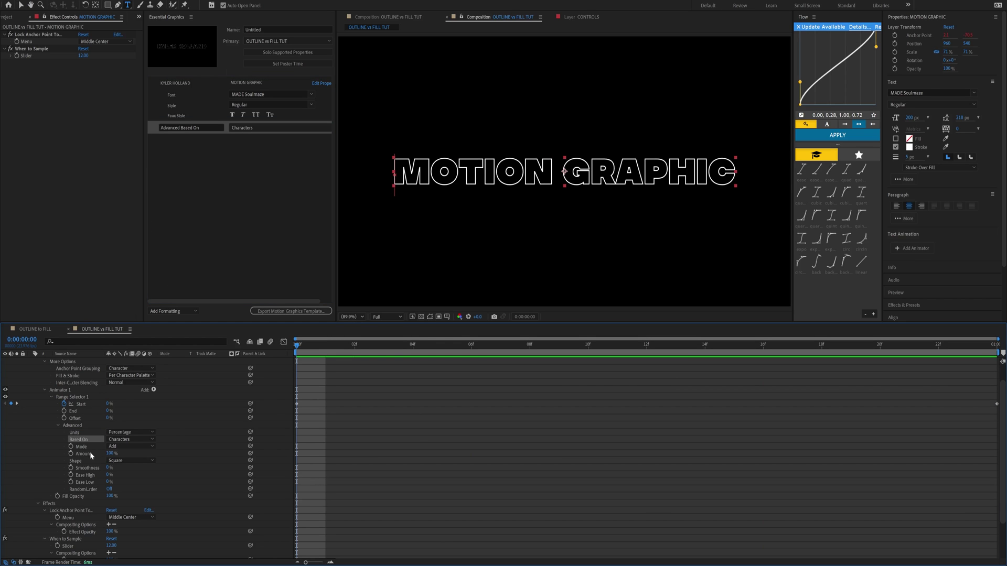
drag(87, 468, 211, 137)
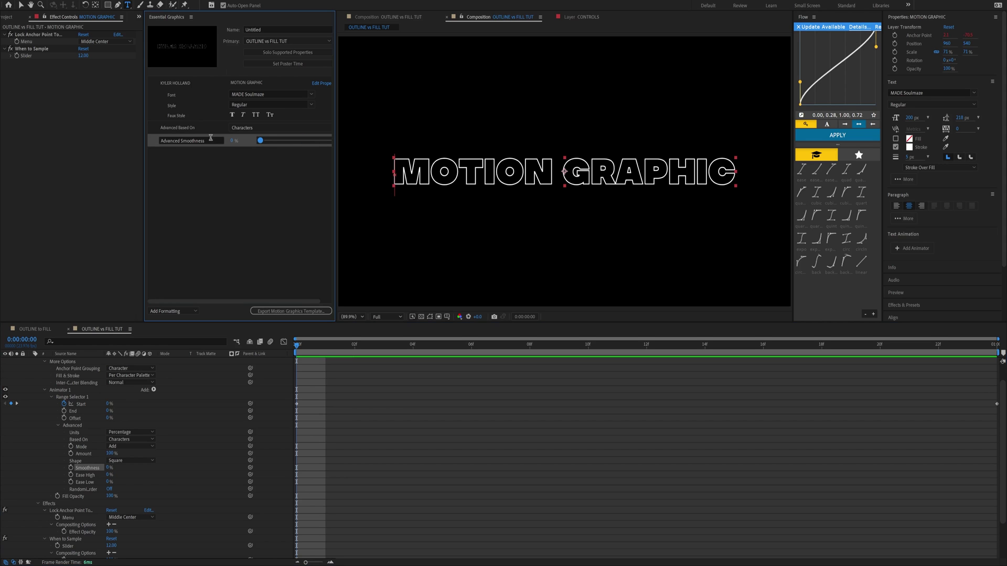
drag(89, 489, 197, 238)
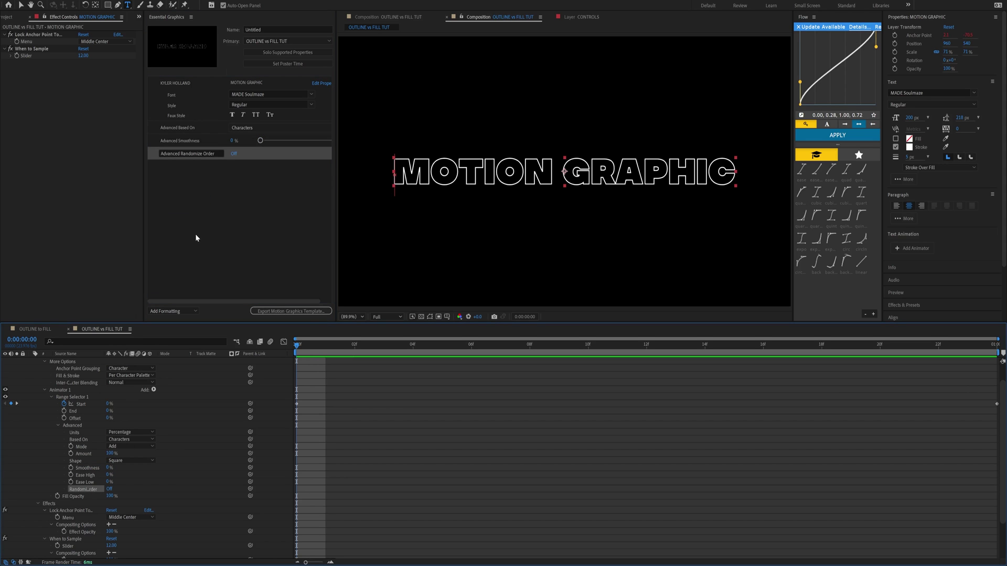
Turn on Advanced Randomize Order in Essential Graphics and preview the randomized letter fill
click(234, 154)
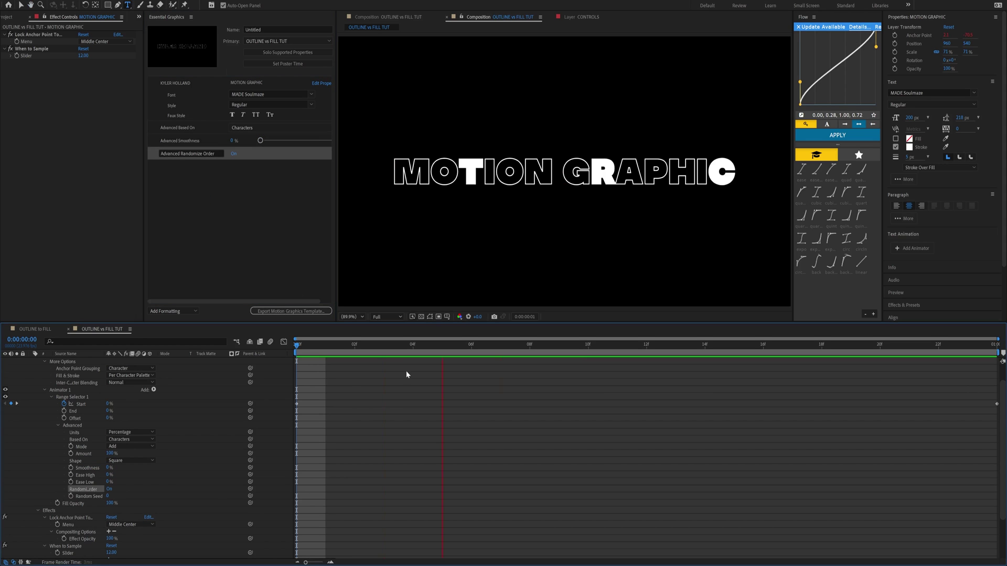
key(space)
drag(509, 347, 269, 305)
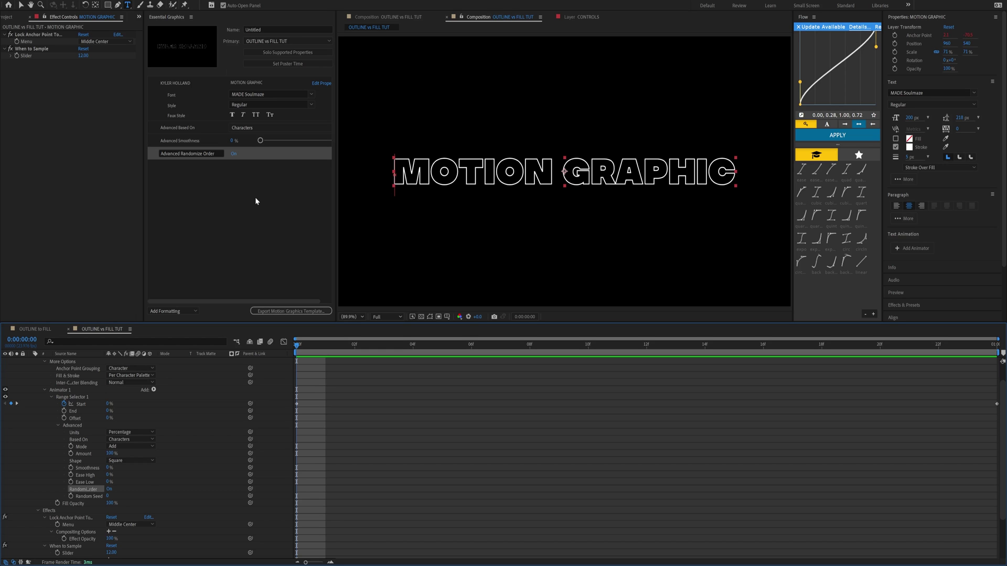
click(364, 345)
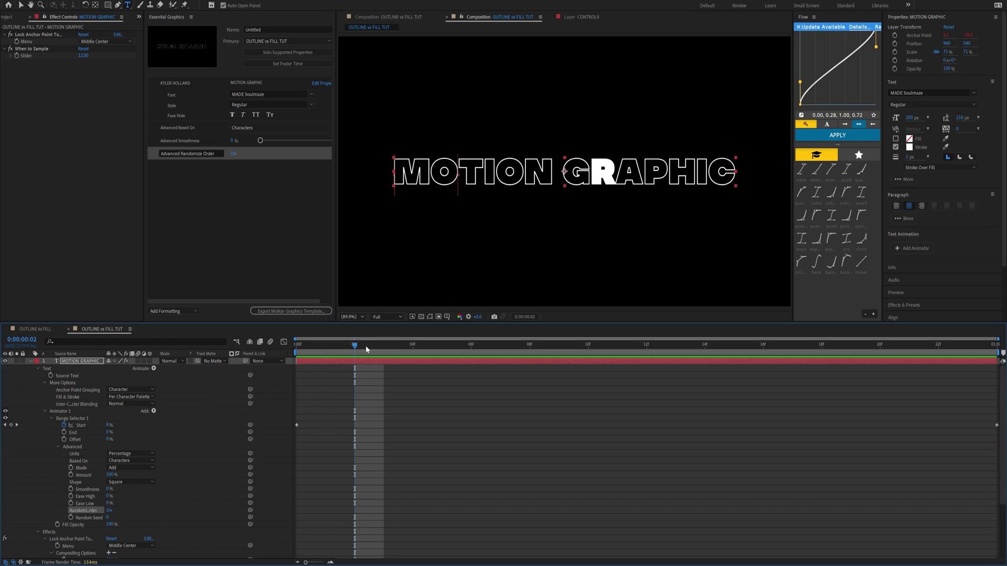
key(space)
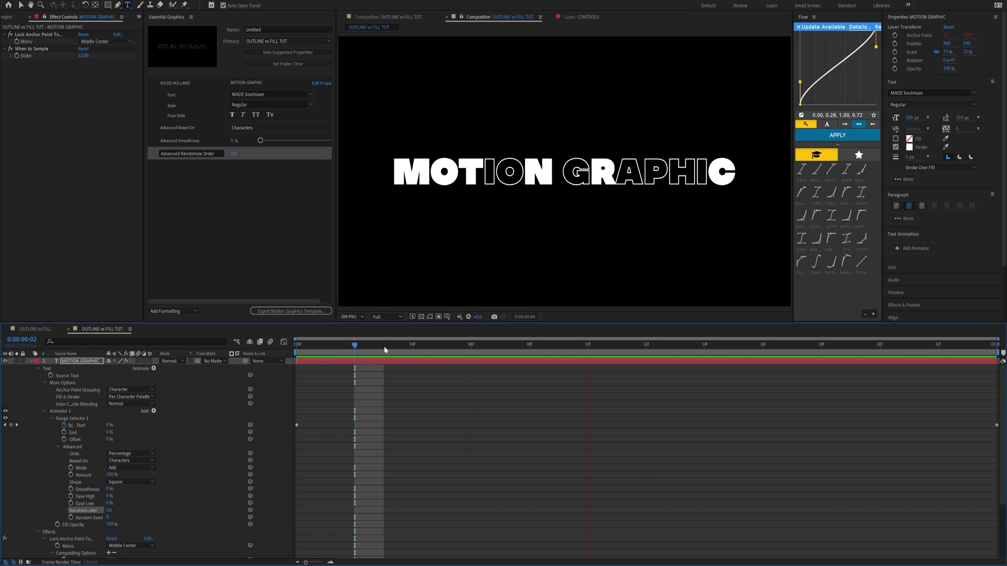
Return to the first frame and create a responsive-design intro region and outro region in the OUTLINE vs FILL TUT composition
drag(387, 344, 294, 345)
click(39, 1)
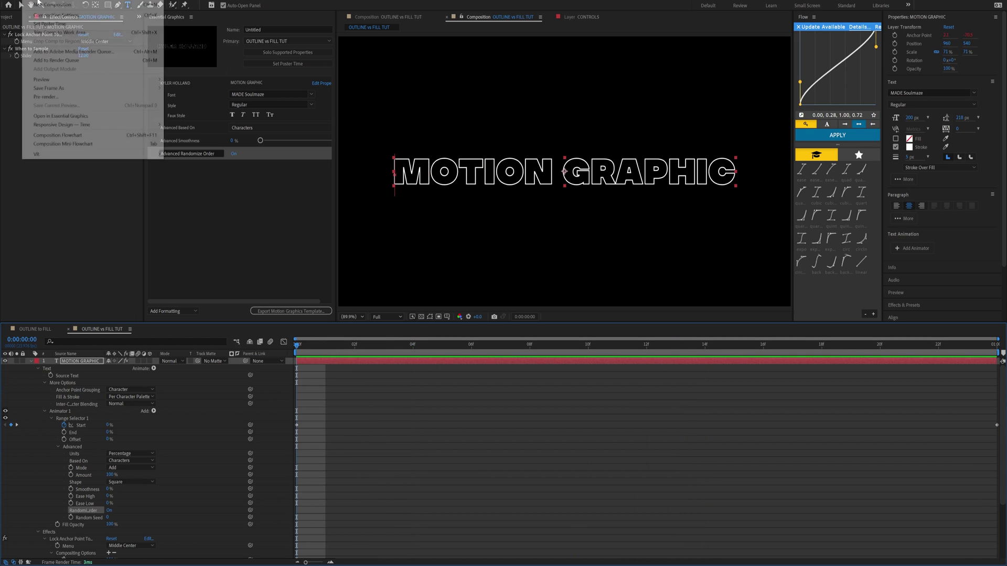
mouse_move(152, 125)
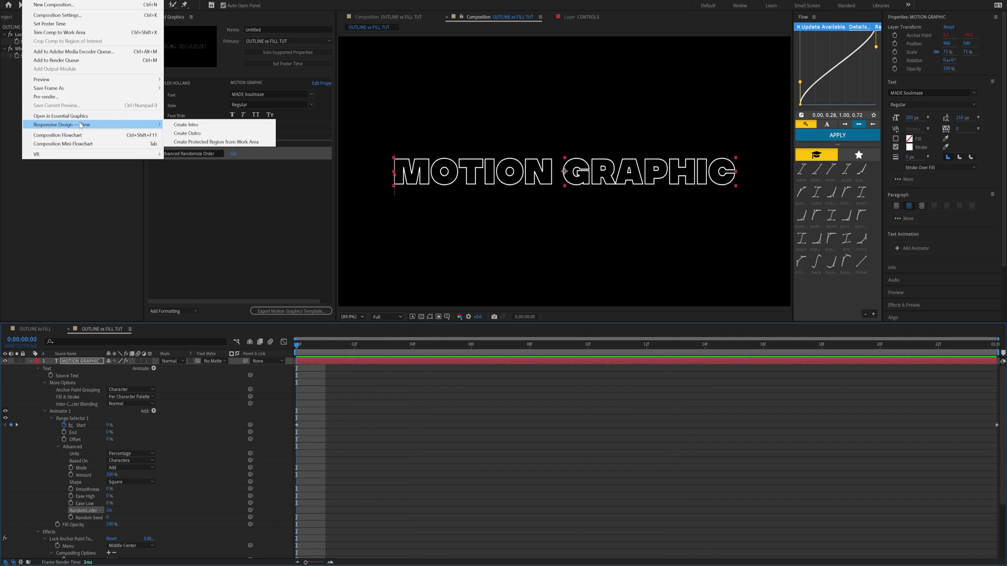
click(180, 125)
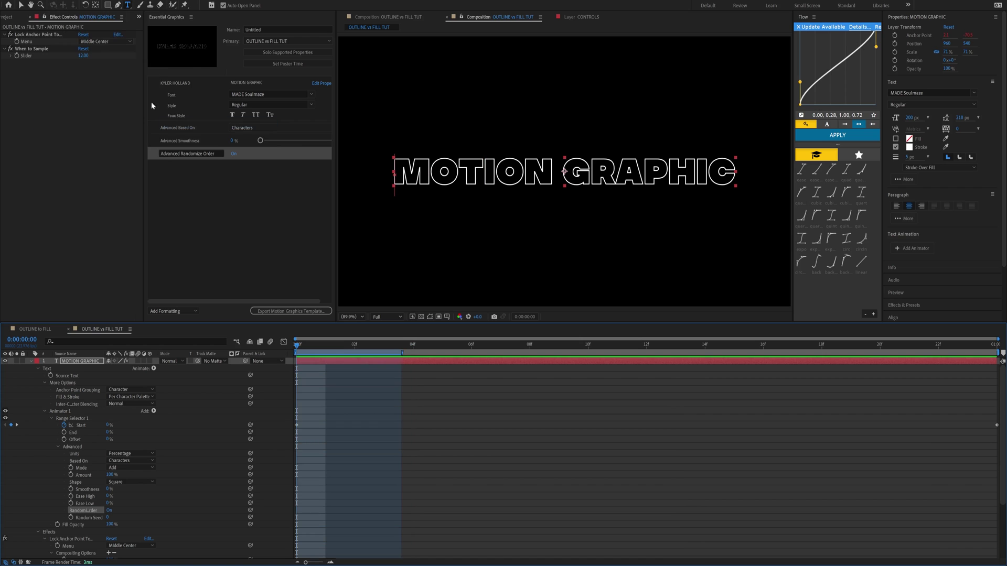
click(51, 2)
mouse_move(152, 125)
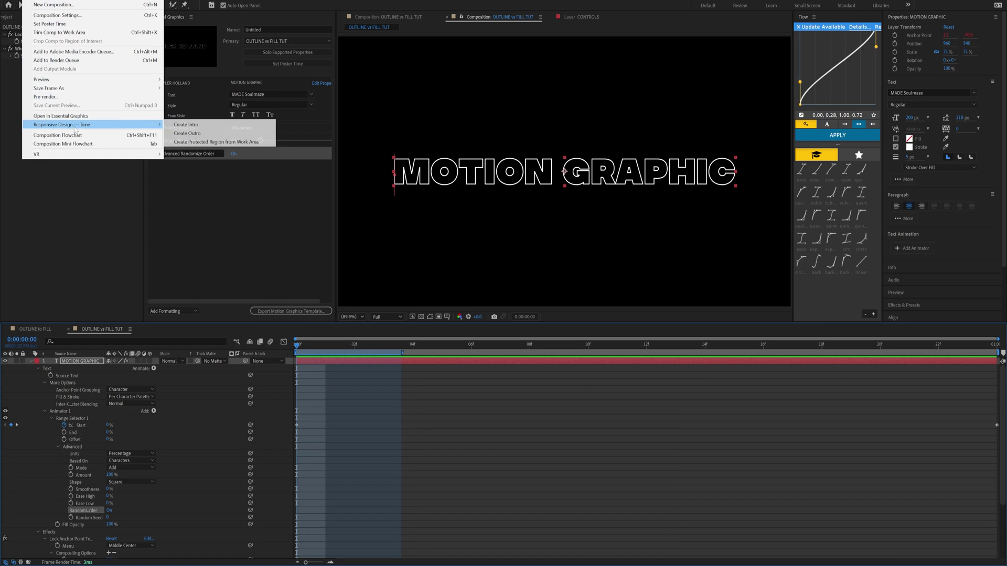
click(184, 133)
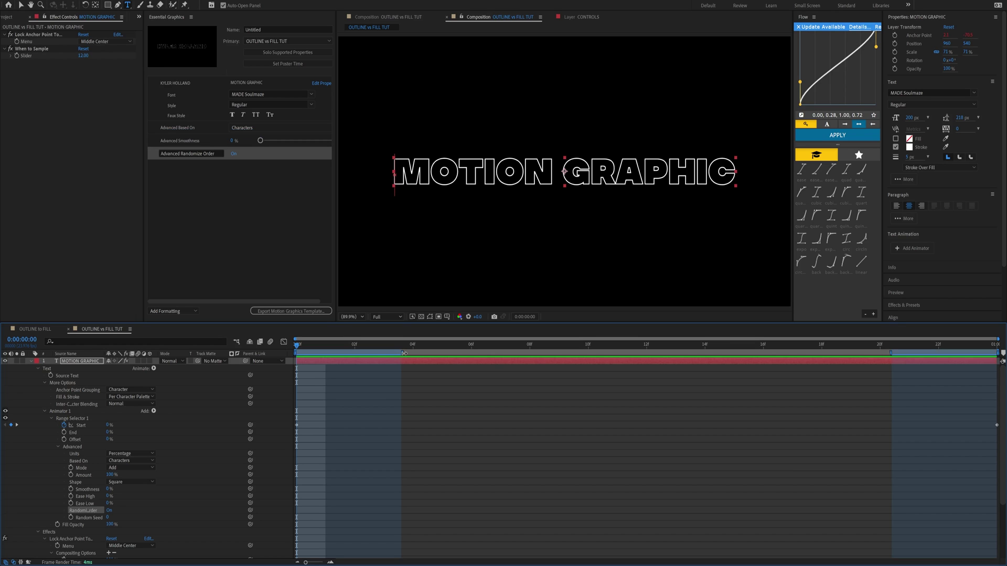
Shorten the intro region to the first frame and the outro region to the last frame of the composition
drag(404, 353, 325, 354)
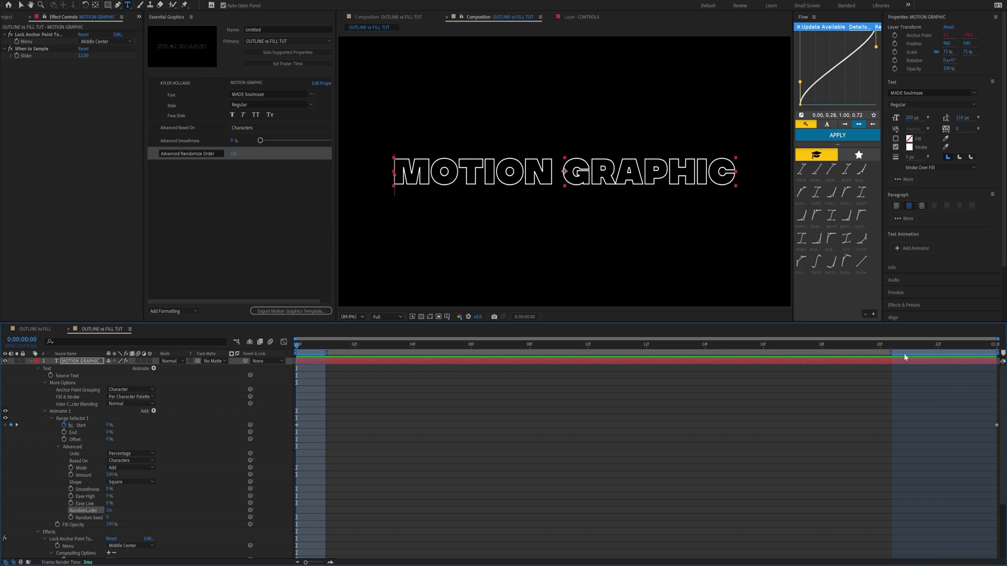
drag(890, 354, 851, 355)
mouse_move(958, 353)
mouse_down()
mouse_move(857, 352)
mouse_move(967, 353)
mouse_move(622, 362)
mouse_up()
Preview the randomized letter fill from the first frame across the intro and outro regions
key(Home)
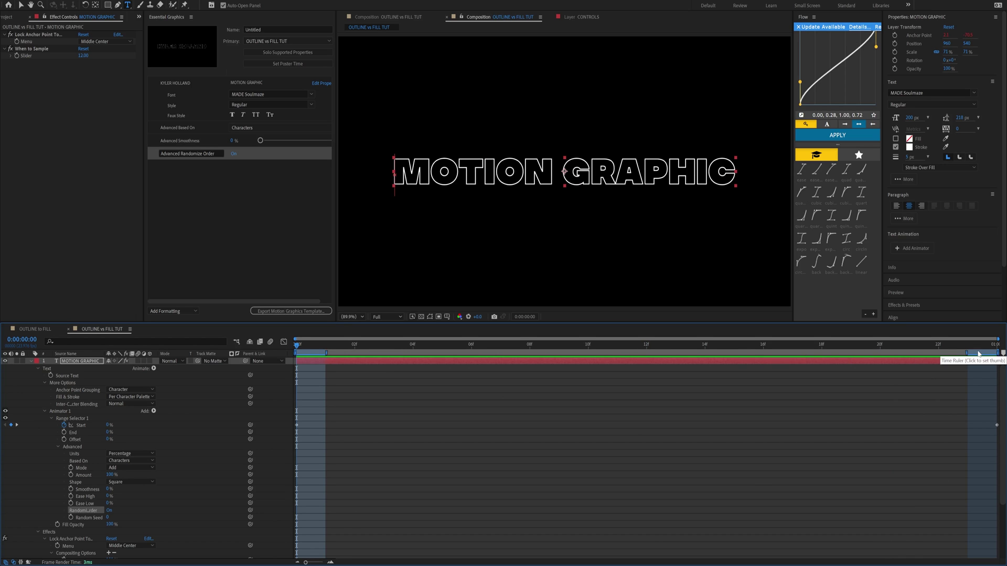
key(space)
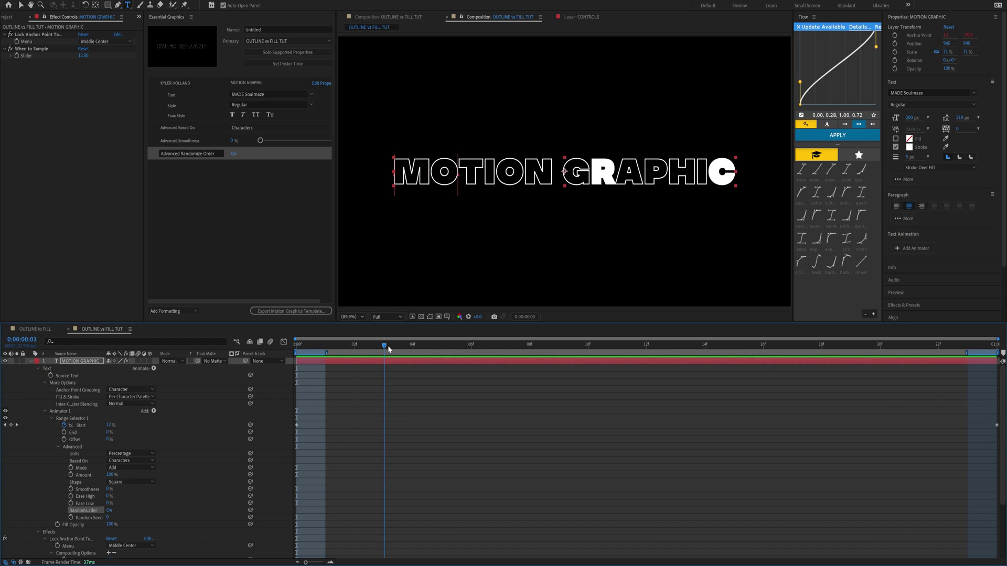
drag(721, 356, 252, 332)
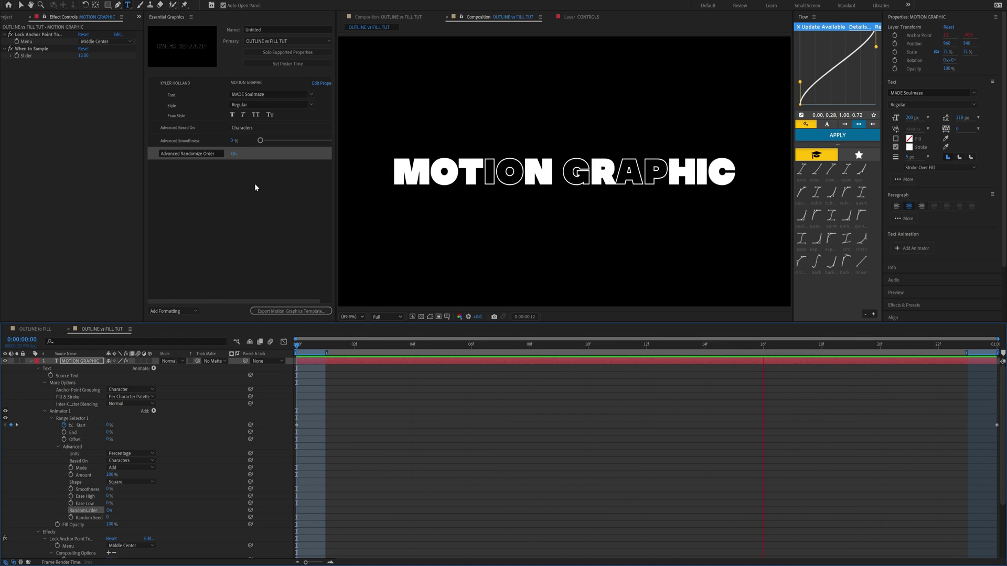
key(space)
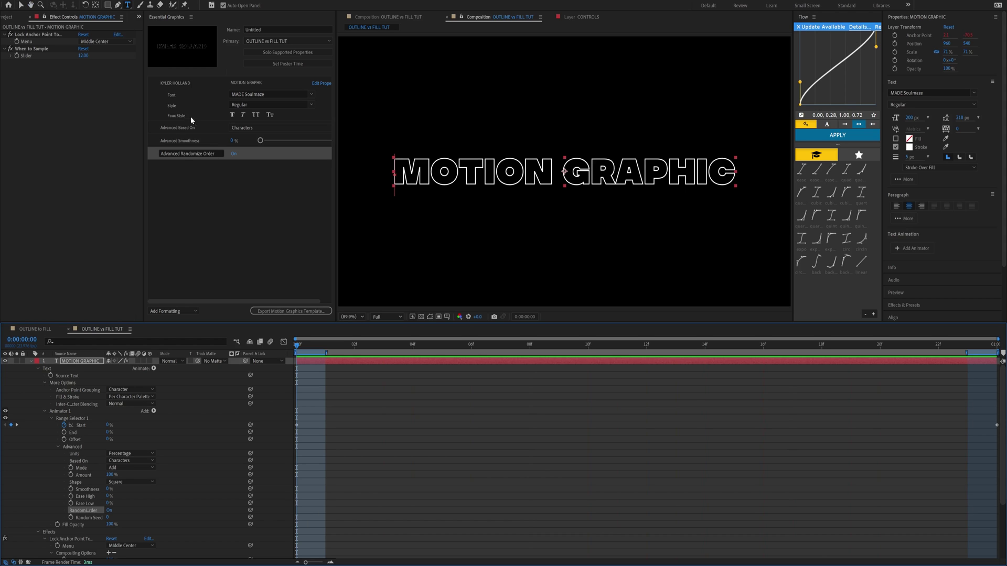
Start exporting the composition as a Motion Graphics template, saving the project first
click(276, 31)
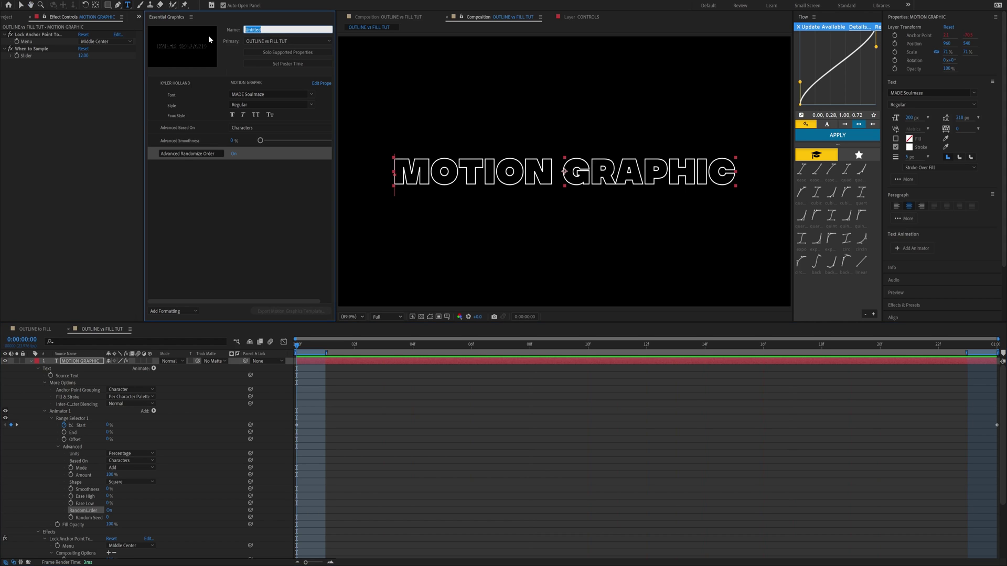
click(287, 311)
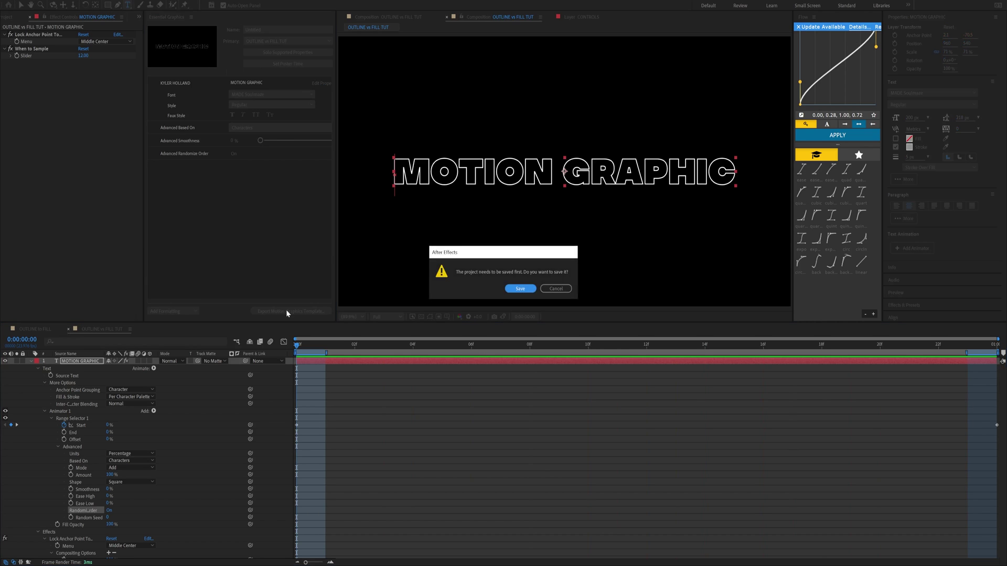
click(520, 289)
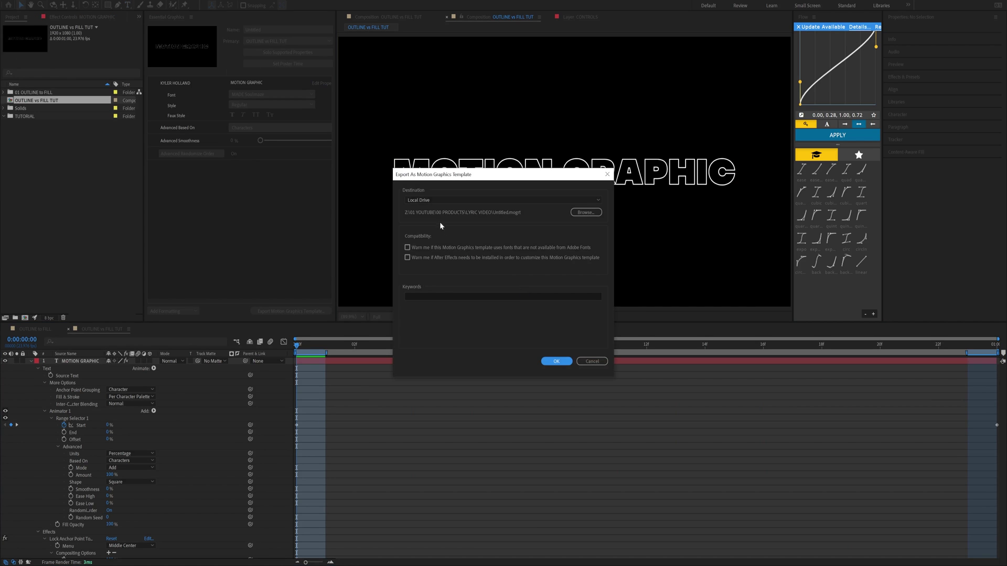